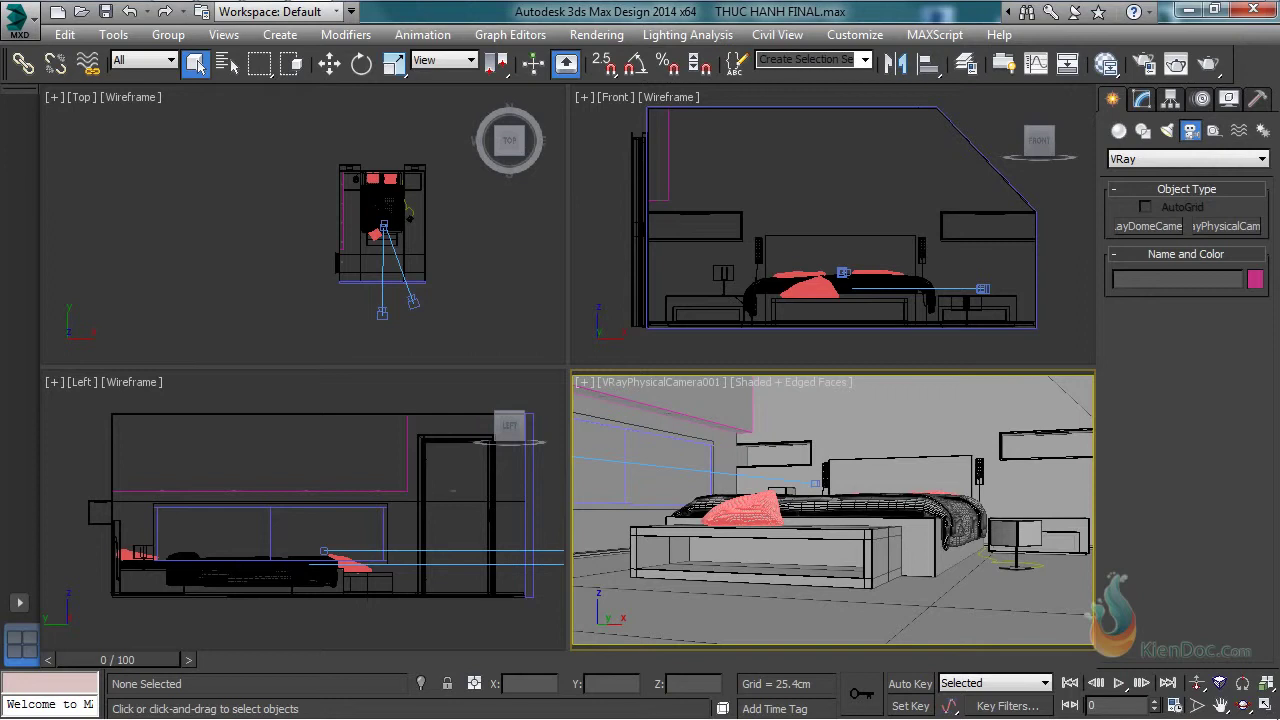
# Step: Add a VRayMtl node to the Slate Material Editor's View1 and rename the material kinh
pyautogui.click(1107, 66)
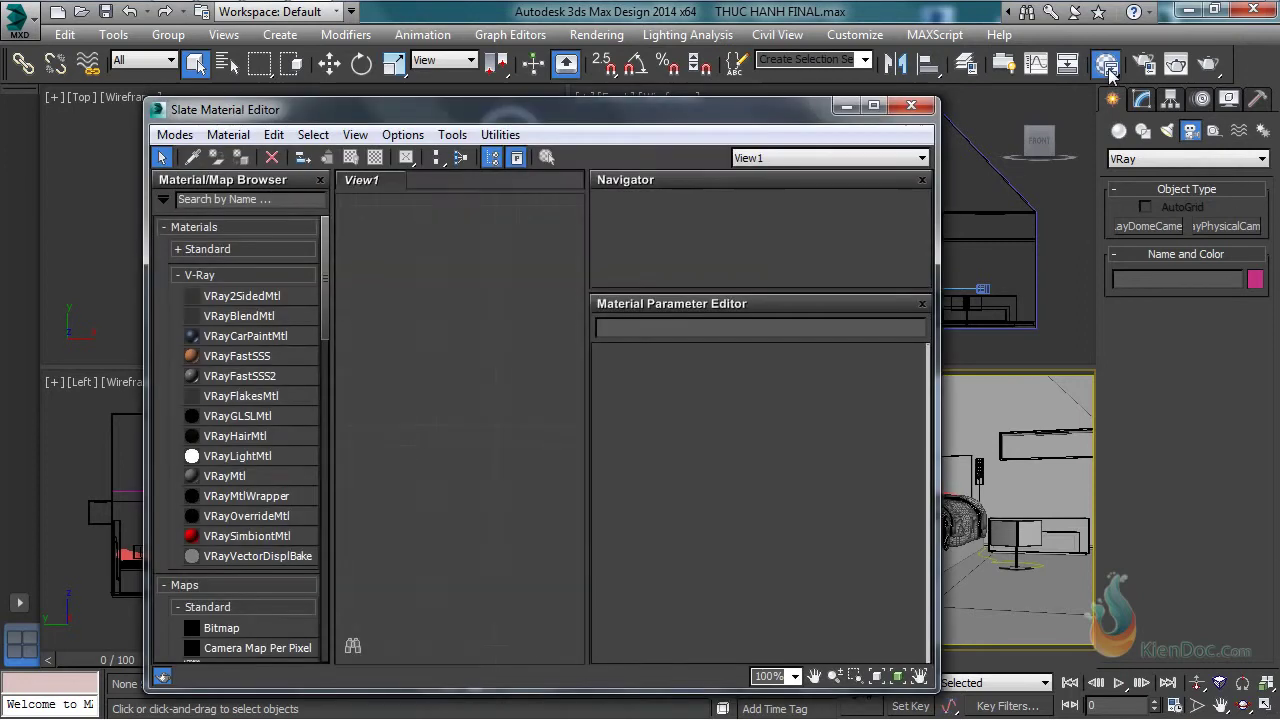
pyautogui.moveTo(568, 113); pyautogui.dragTo(643, 85)
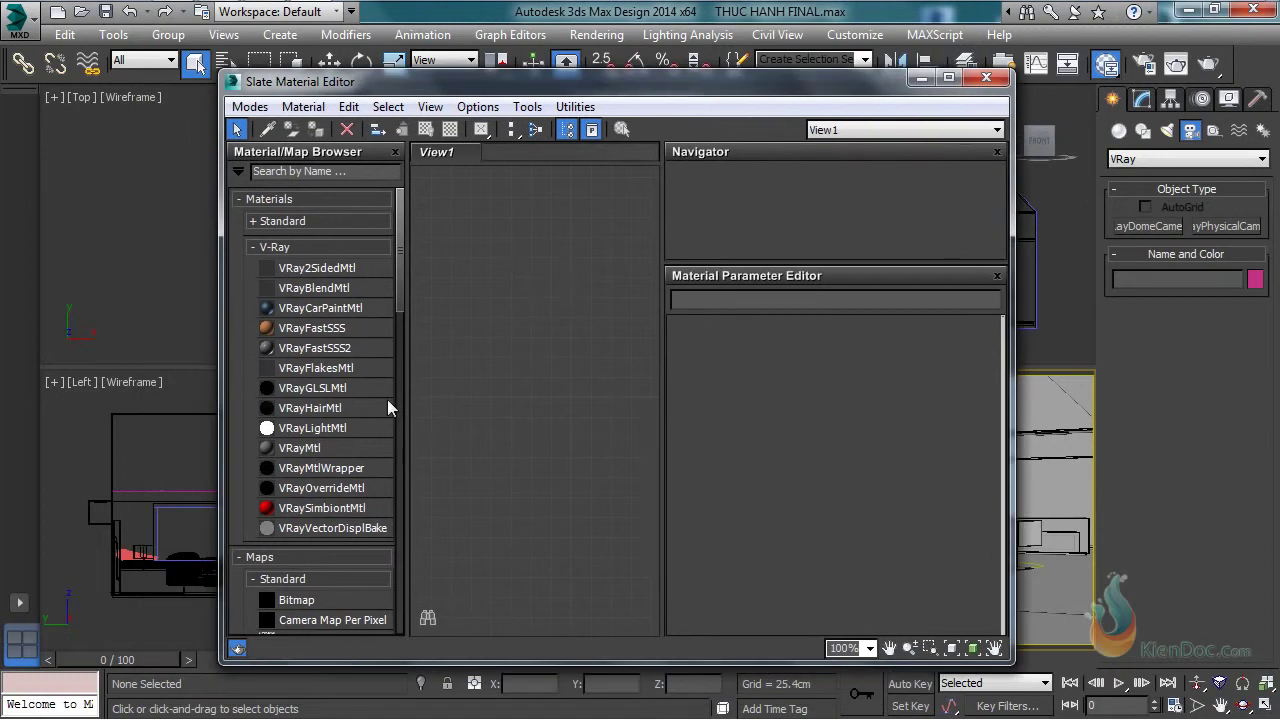
pyautogui.moveTo(281, 456); pyautogui.dragTo(485, 235)
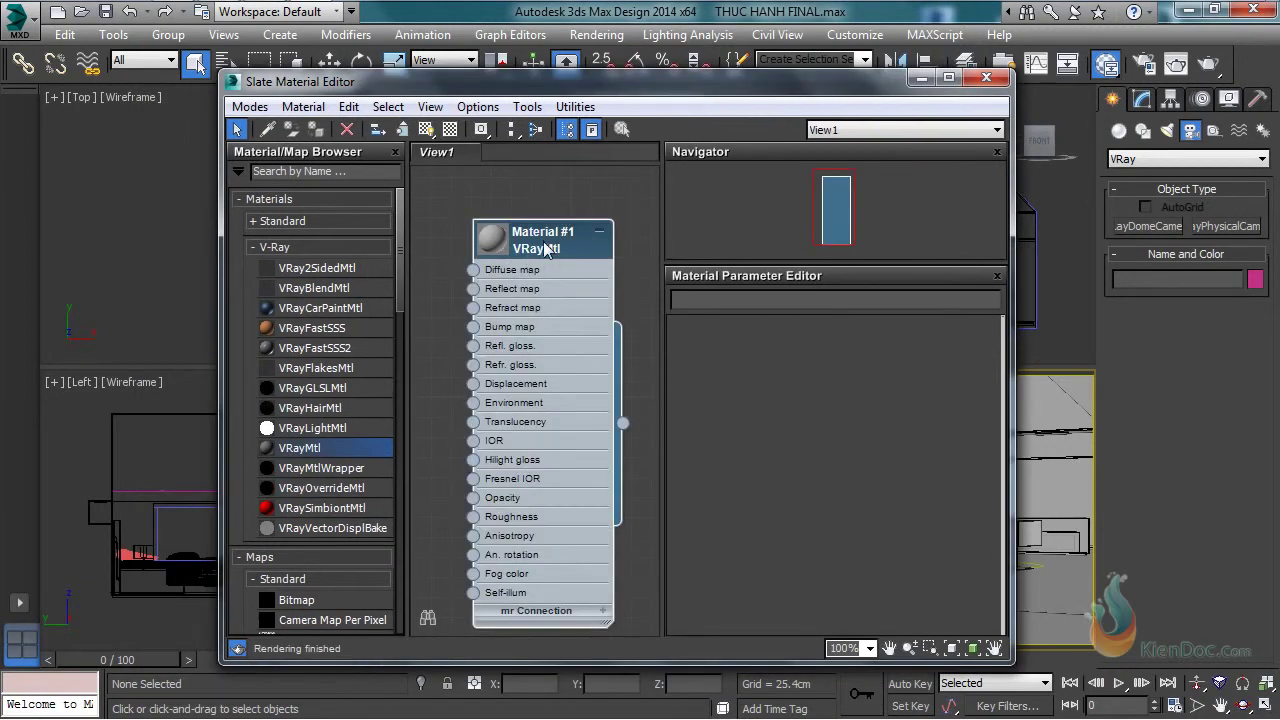
pyautogui.rightClick(548, 250)
pyautogui.click(563, 255)
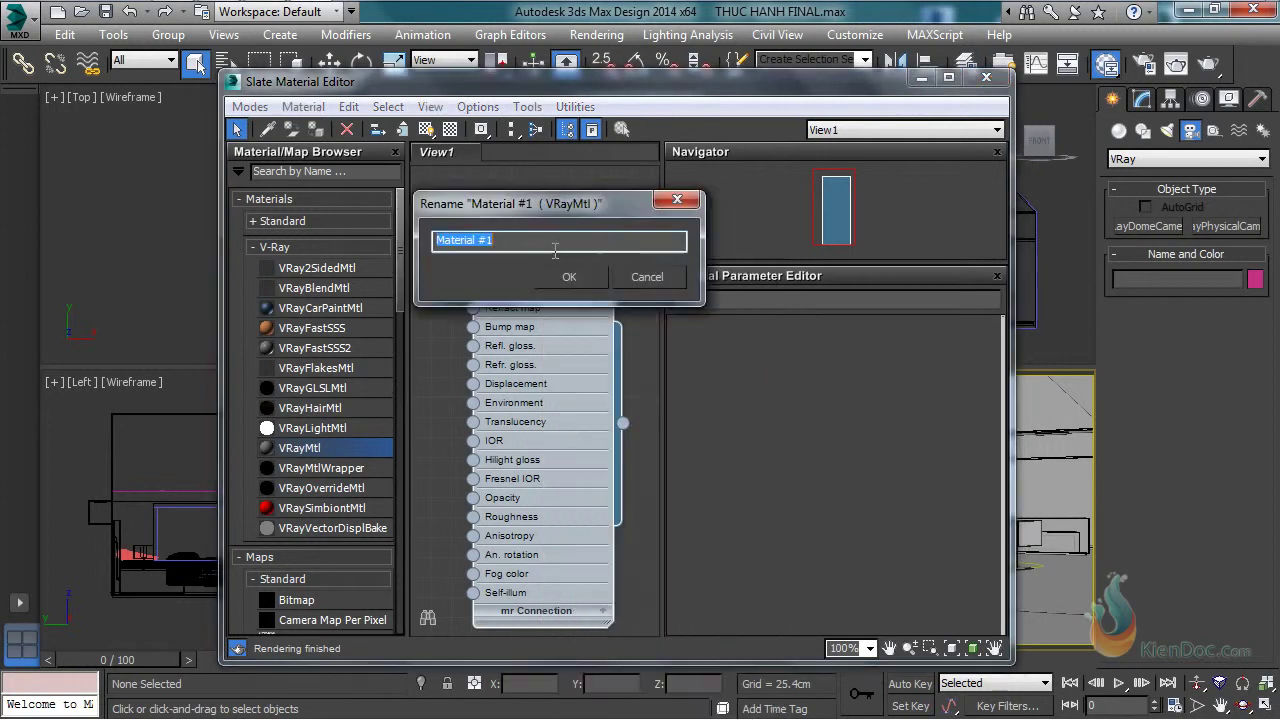
pyautogui.write('kinh')
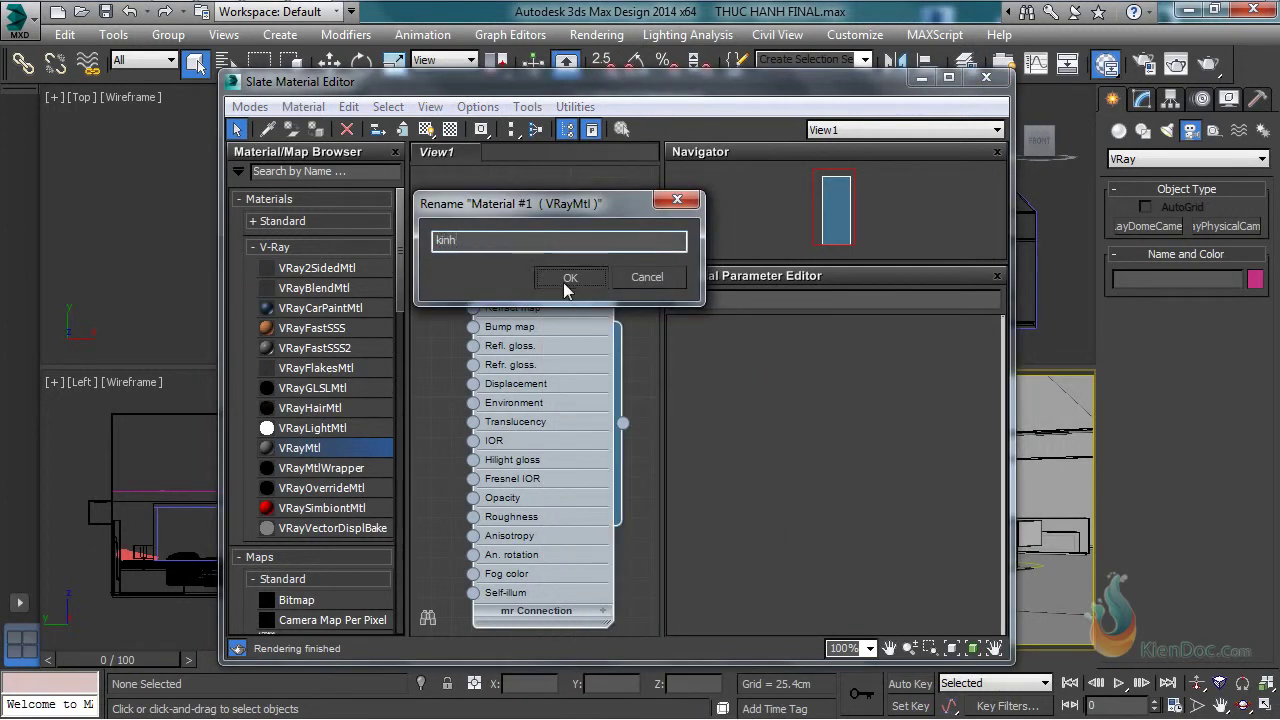
pyautogui.click(566, 280)
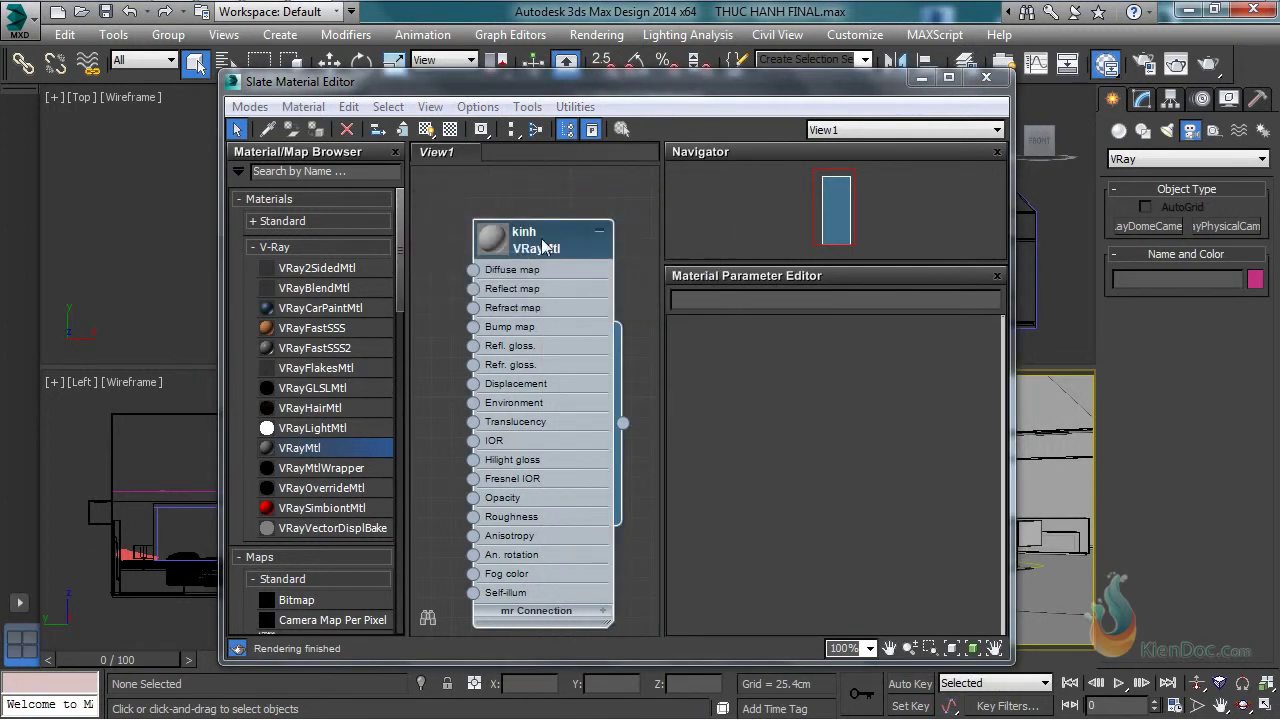
# Step: Set the kinh material's reflection colour to pure white (255, 255, 255) and enable Fresnel reflections
pyautogui.doubleClick(538, 246)
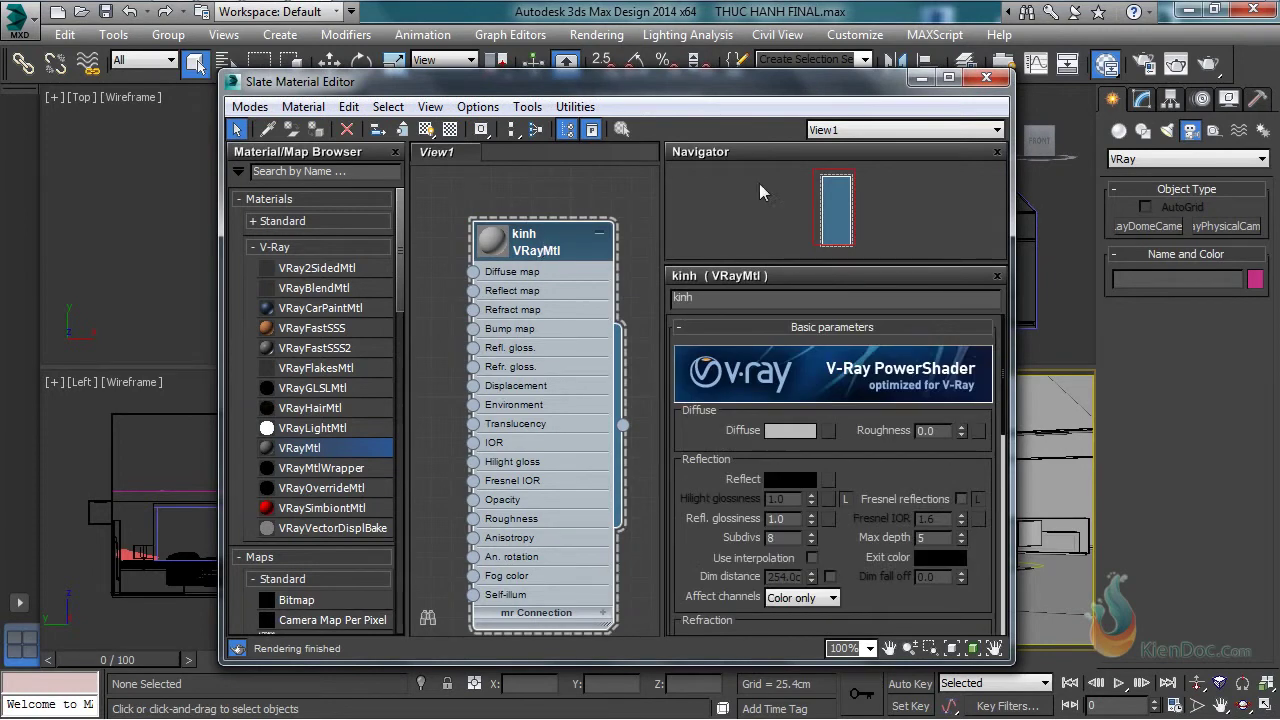
pyautogui.moveTo(868, 472); pyautogui.dragTo(870, 420)
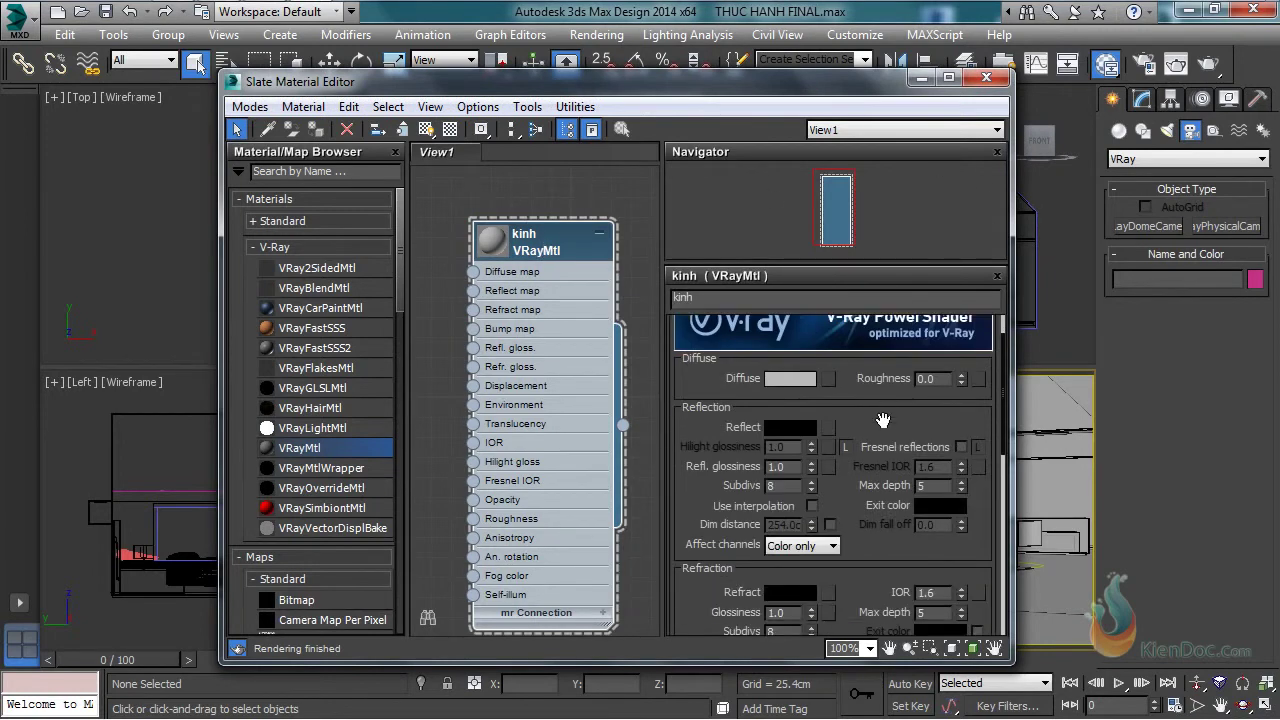
pyautogui.click(790, 427)
pyautogui.moveTo(588, 130); pyautogui.dragTo(590, 275)
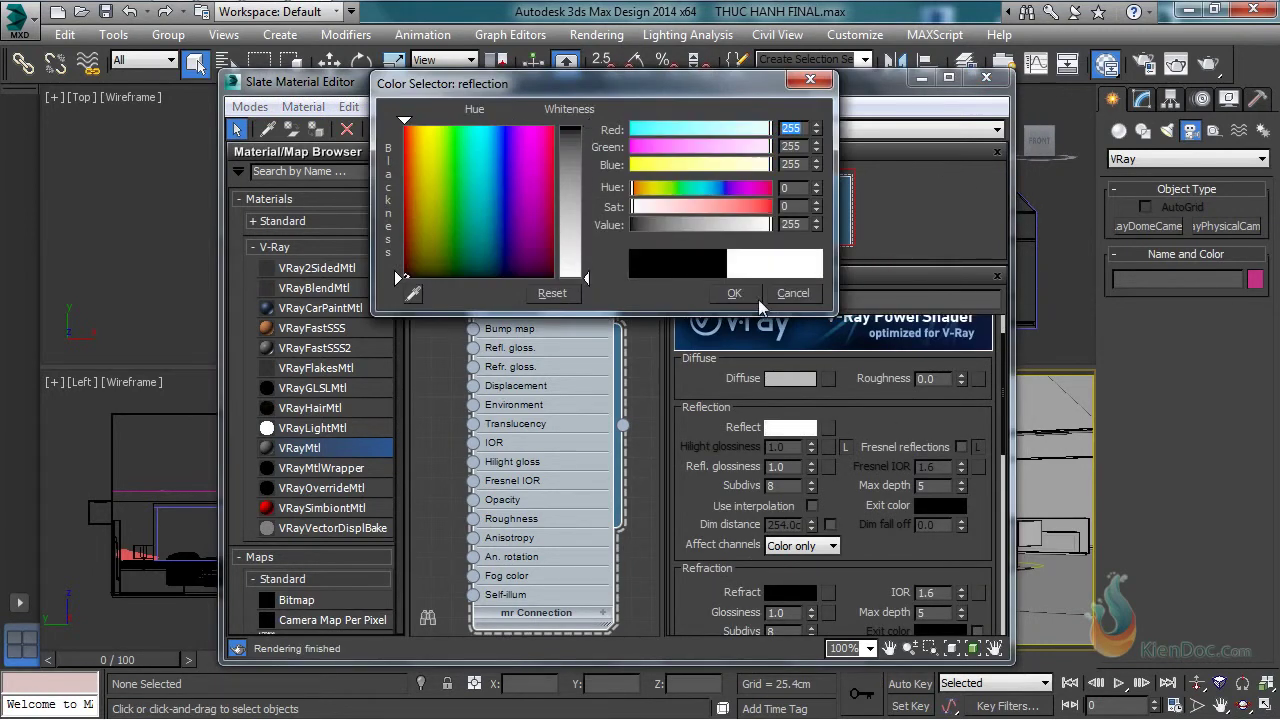
pyautogui.click(734, 293)
pyautogui.click(962, 447)
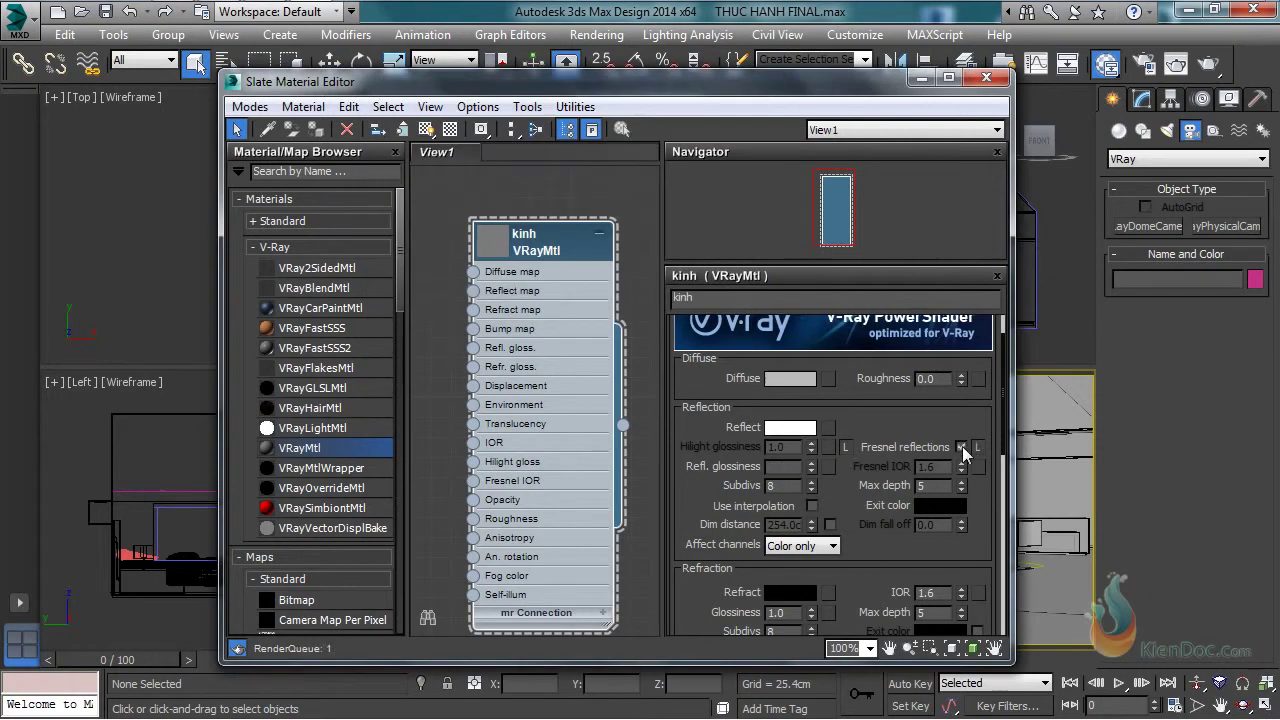
# Step: Set the kinh material's refraction colour to white and enable Affect shadows
pyautogui.moveTo(714, 527); pyautogui.dragTo(714, 441)
pyautogui.scroll(-3, 714, 441)
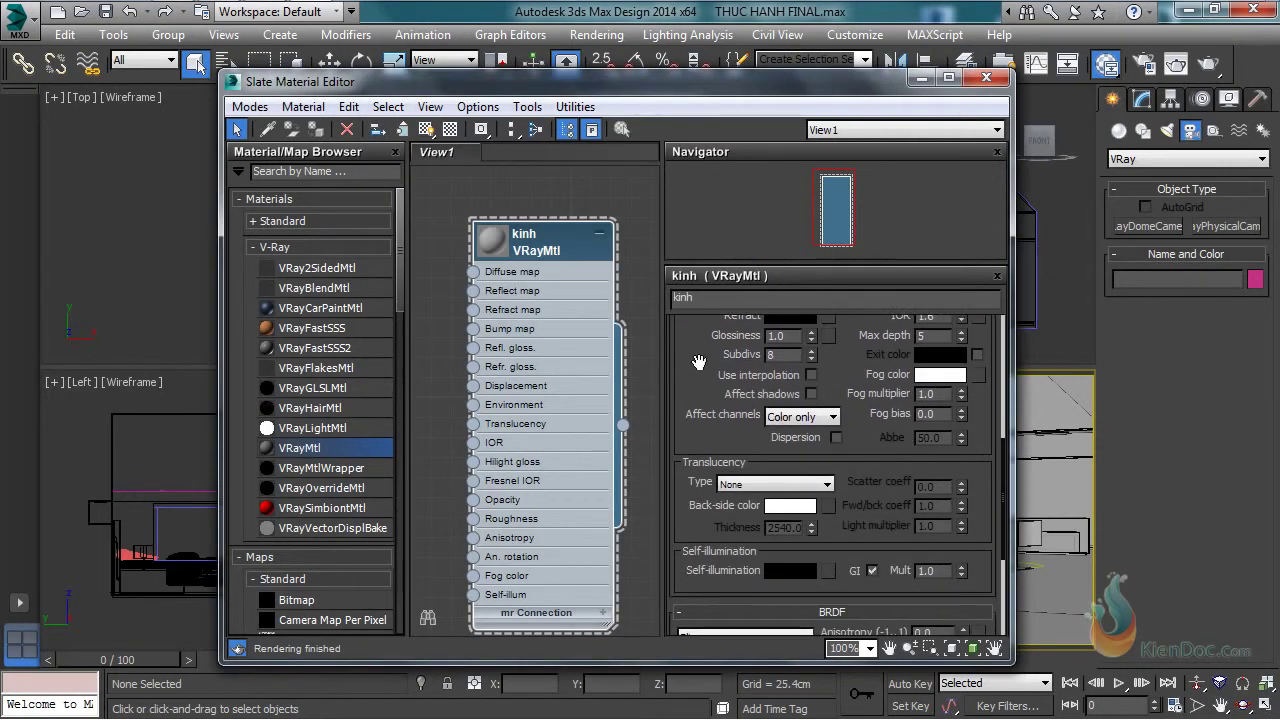
pyautogui.scroll(1, 697, 406)
pyautogui.click(783, 388)
pyautogui.moveTo(588, 135); pyautogui.dragTo(590, 275)
pyautogui.click(730, 288)
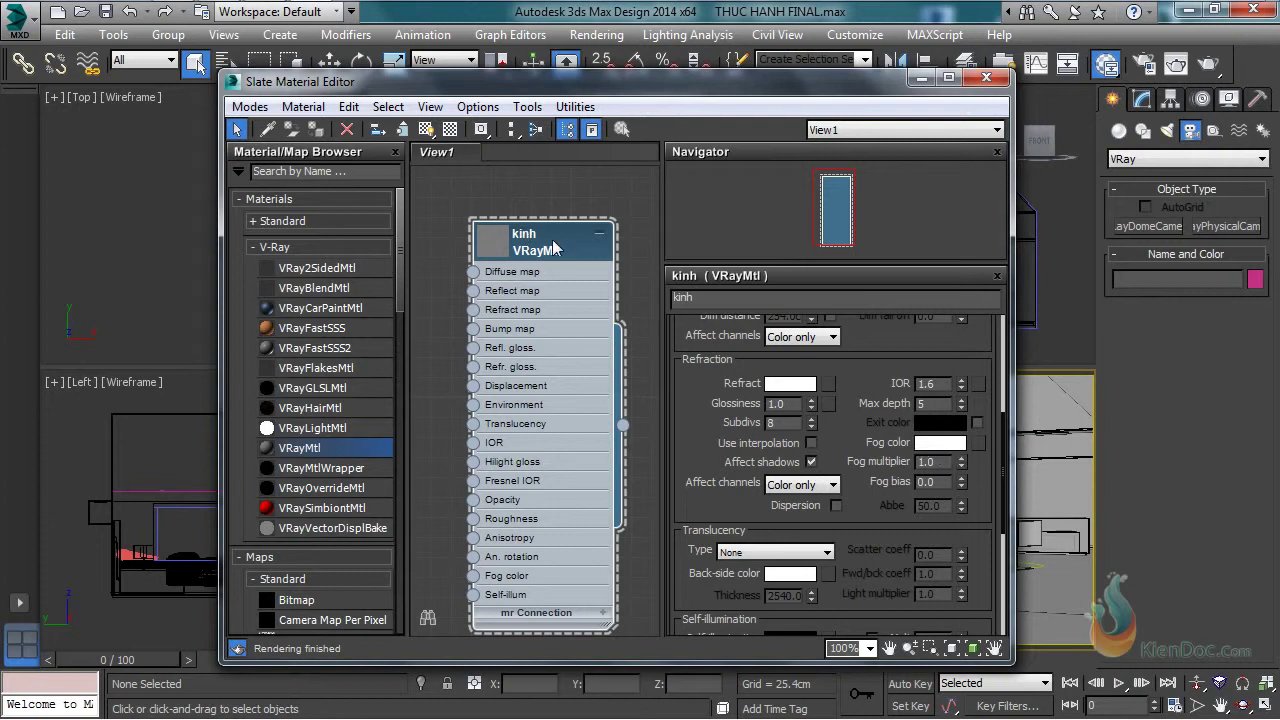
# Step: Enlarge the kinh node's preview, collapse its map slots and show the checkered background behind the sample
pyautogui.doubleClick(491, 246)
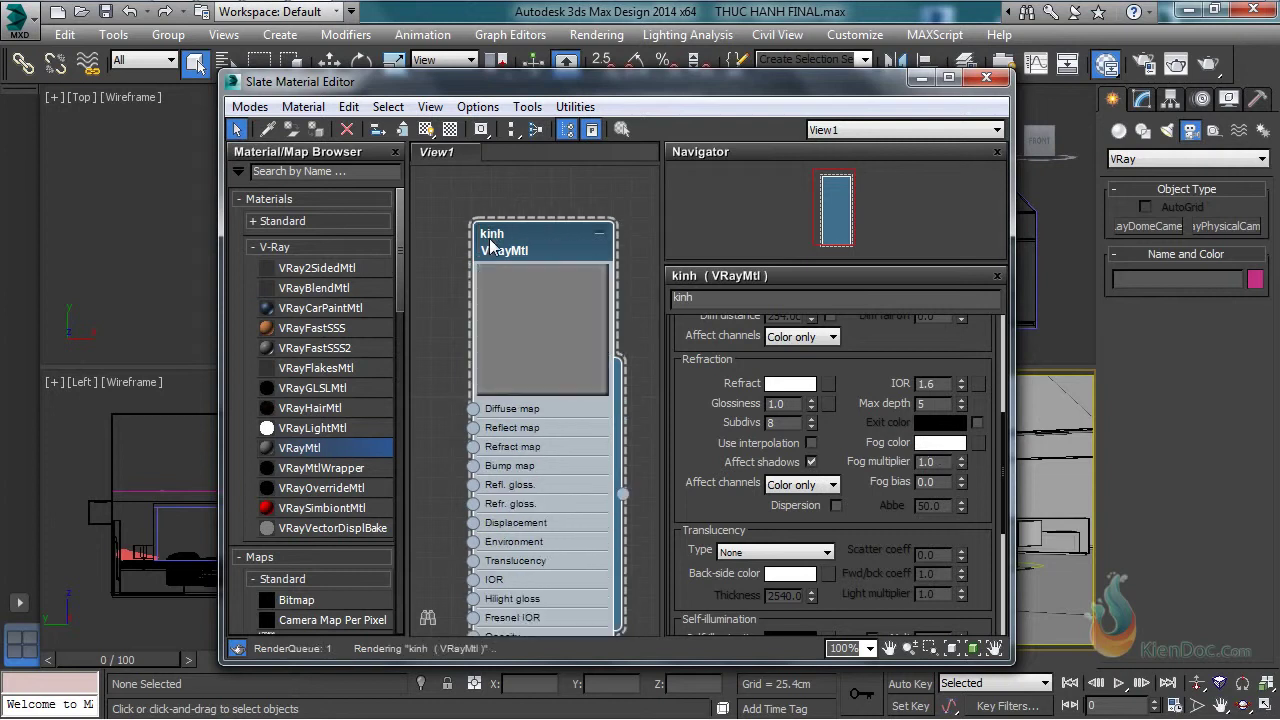
pyautogui.click(599, 233)
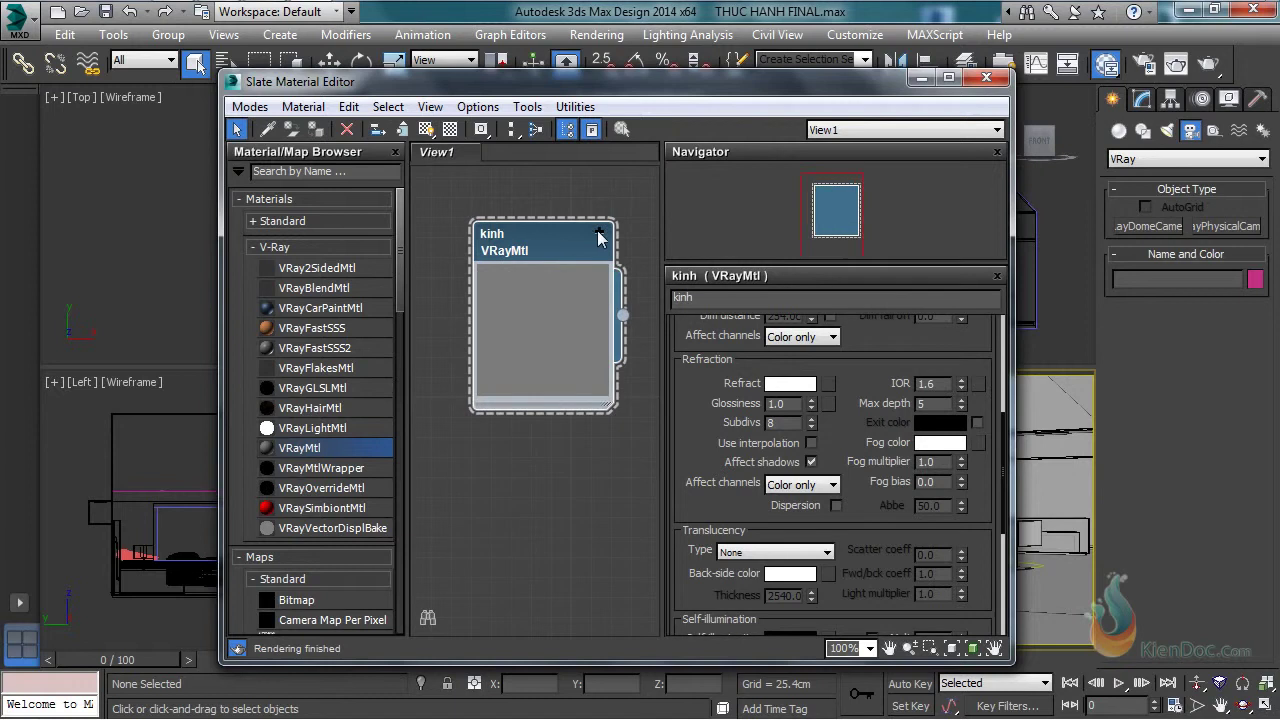
pyautogui.click(450, 129)
# Step: Assign the kinh material to the window glass object KINH and close the material editor
pyautogui.moveTo(547, 92); pyautogui.dragTo(694, 235)
pyautogui.click(670, 453)
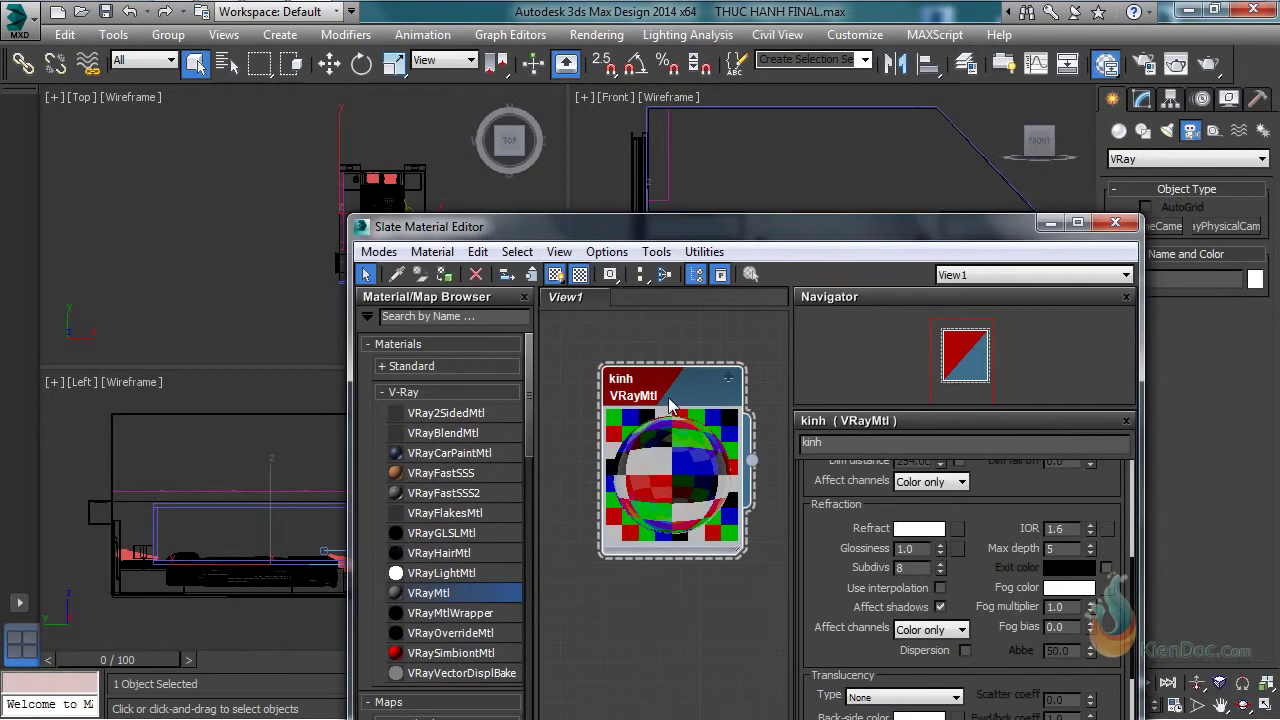
pyautogui.click(1115, 222)
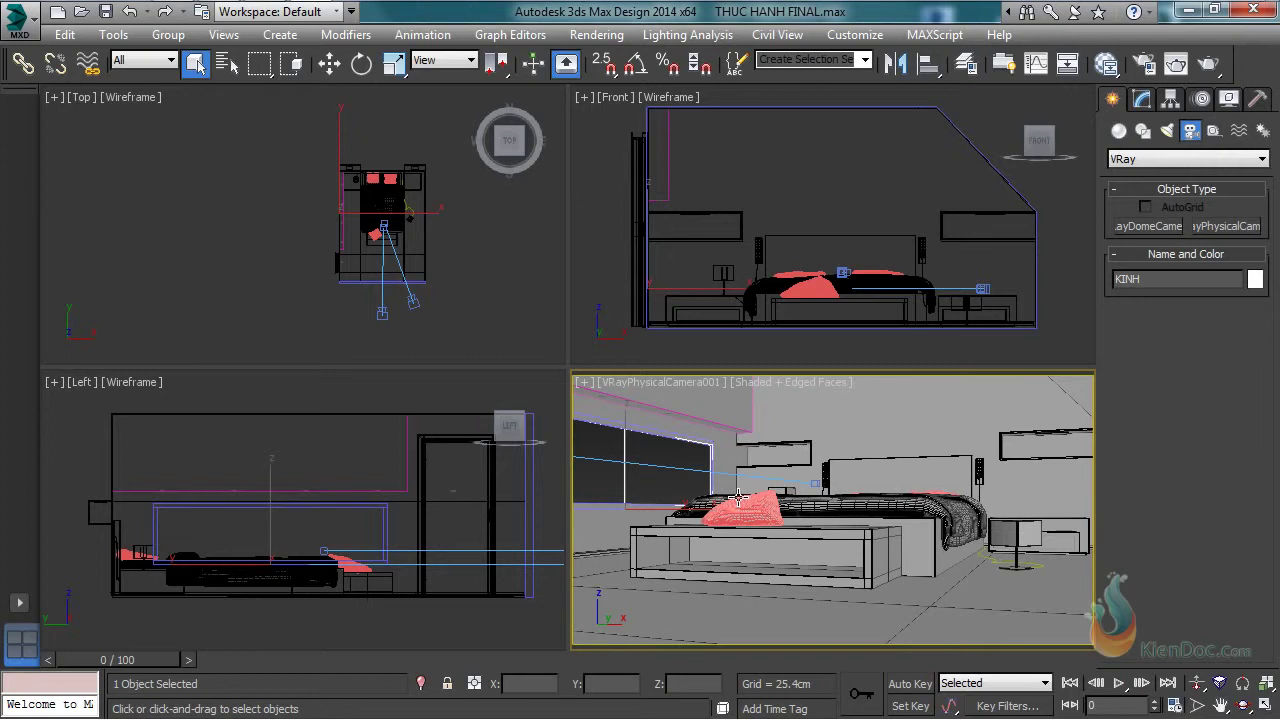
# Step: Create a VRaySun in the Top view, aimed from outside the room at the window wall, and add a VRaySky environment map
pyautogui.click(1167, 131)
pyautogui.click(1198, 159)
pyautogui.click(1148, 204)
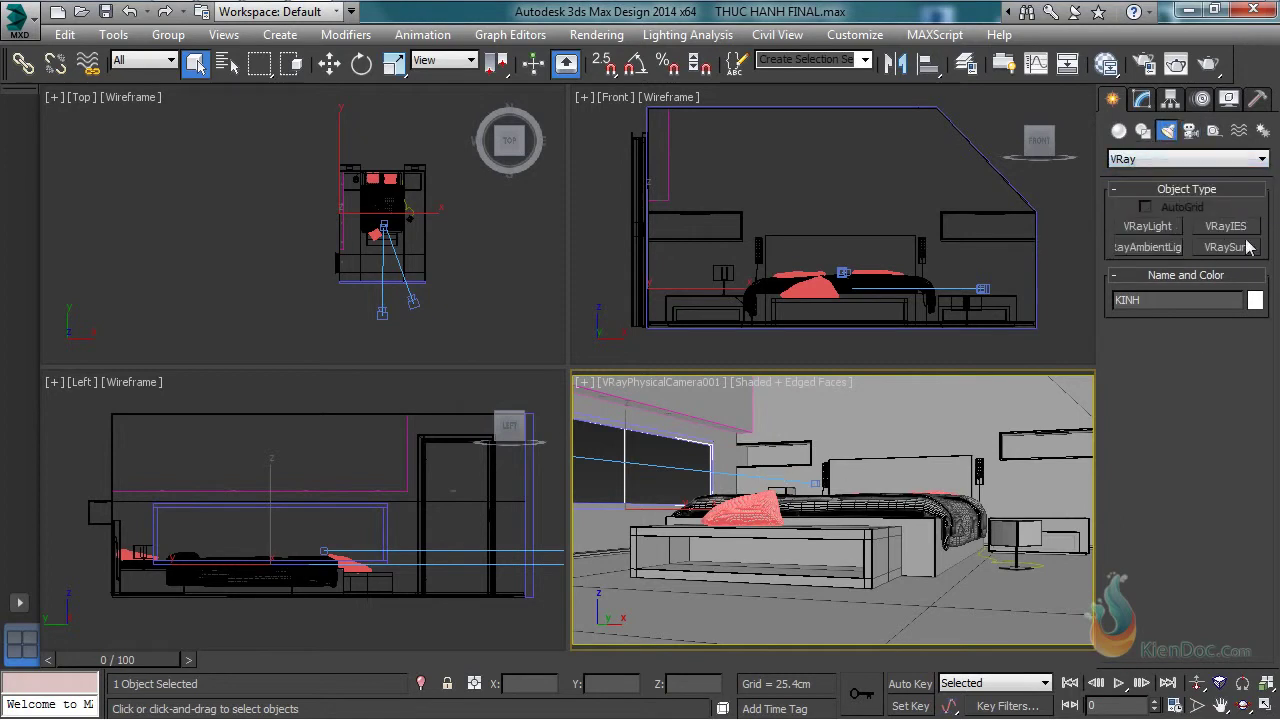
pyautogui.click(1228, 247)
pyautogui.moveTo(343, 257); pyautogui.dragTo(283, 250, button='middle')
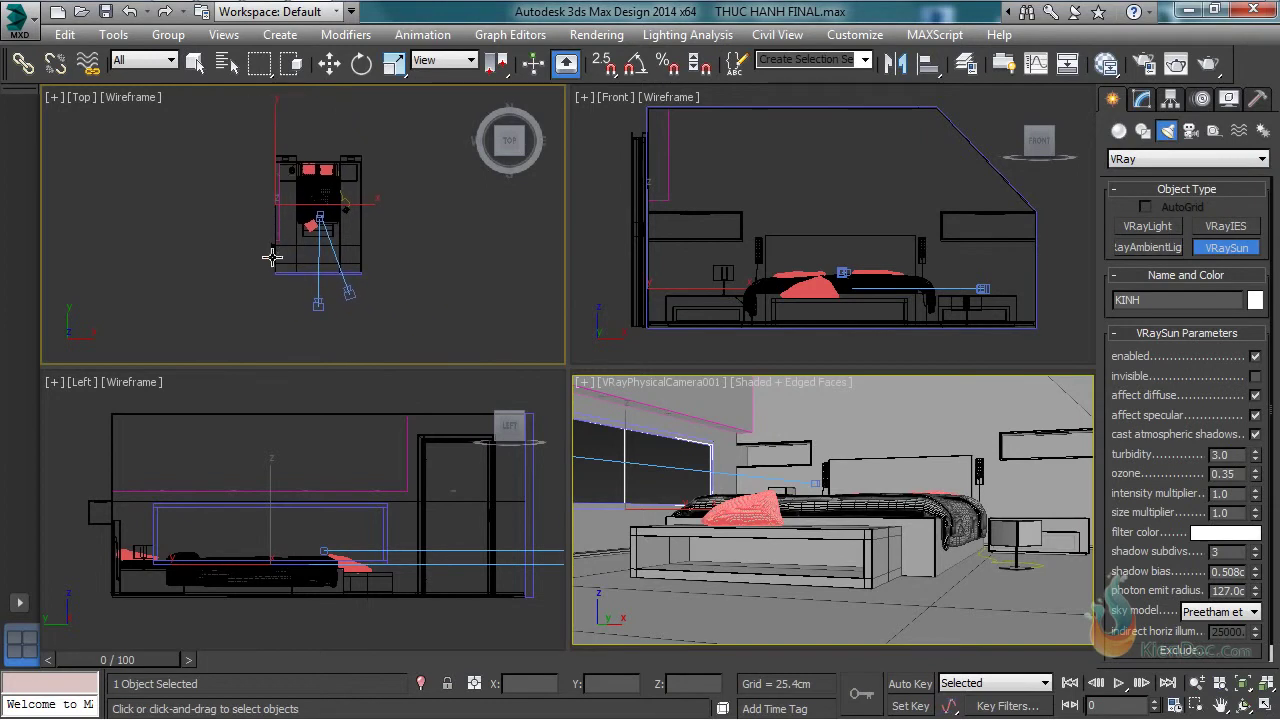
pyautogui.click(114, 272)
pyautogui.moveTo(90, 293); pyautogui.dragTo(266, 213)
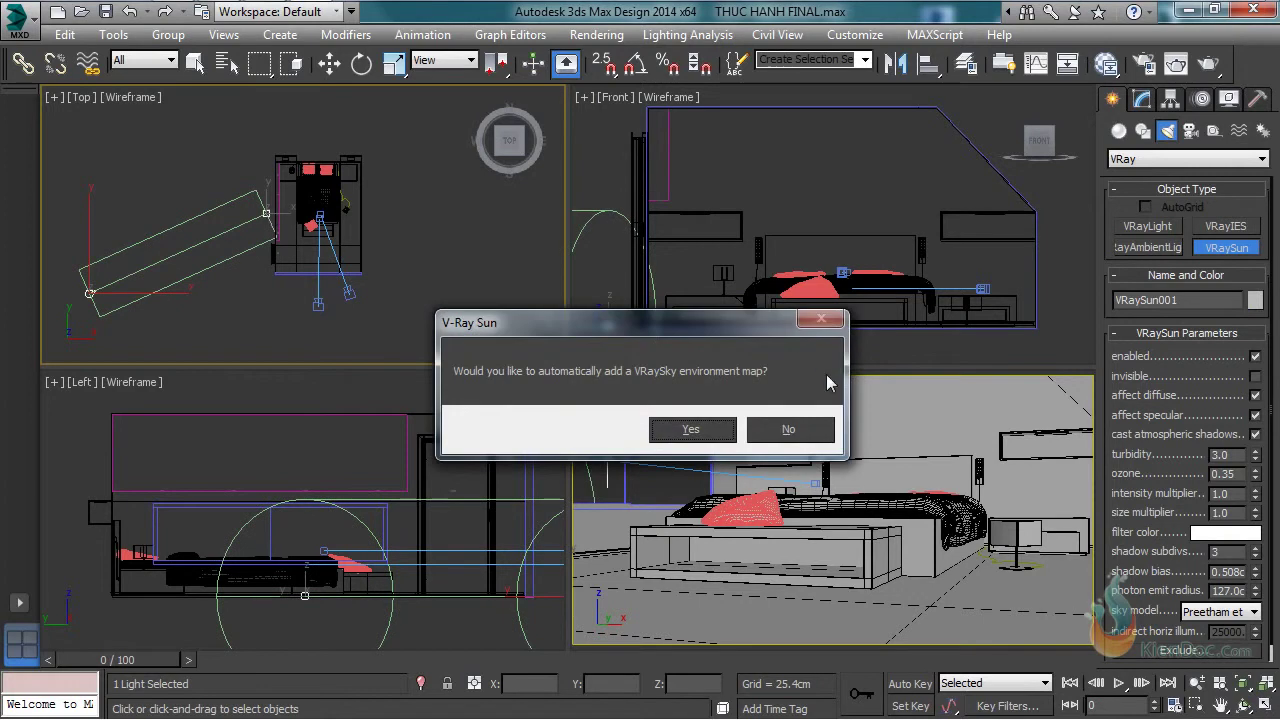
pyautogui.click(698, 435)
pyautogui.click(708, 437)
# Step: Raise the sun above the room in the Front view to a height of about 405.5 cm
pyautogui.scroll(-10, 677, 249)
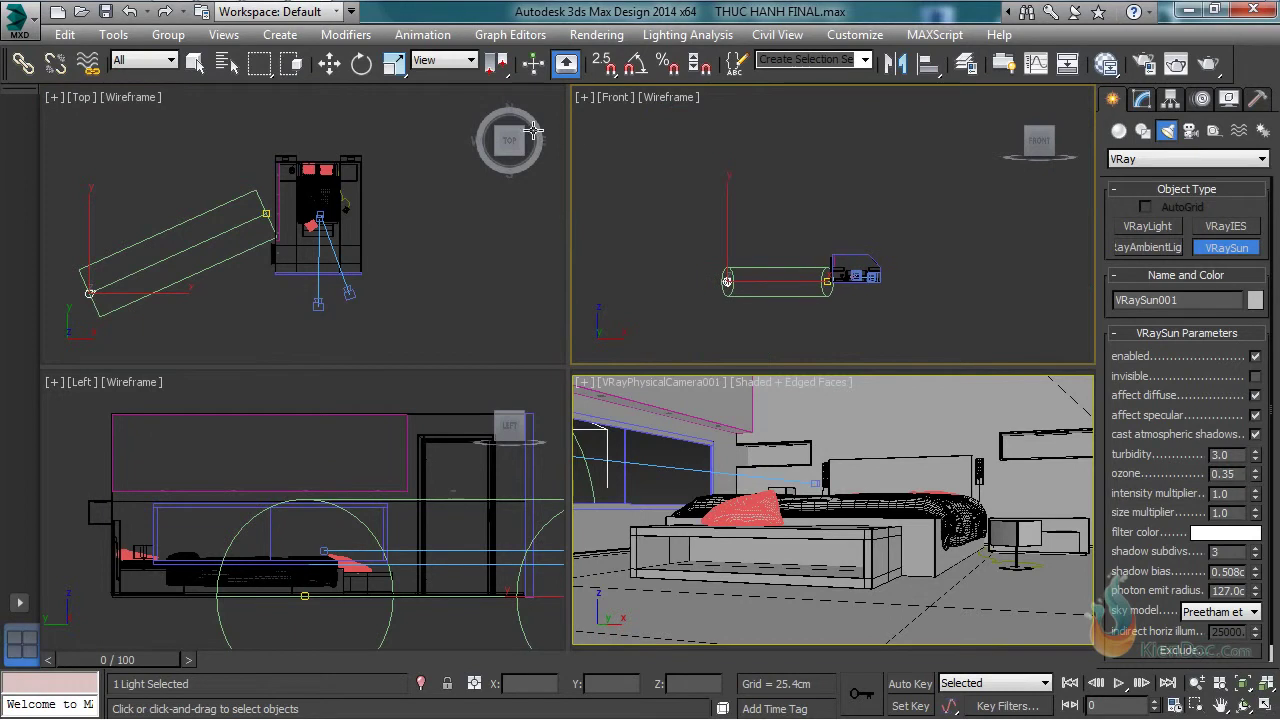
pyautogui.click(329, 63)
pyautogui.moveTo(793, 282); pyautogui.dragTo(795, 312, button='middle')
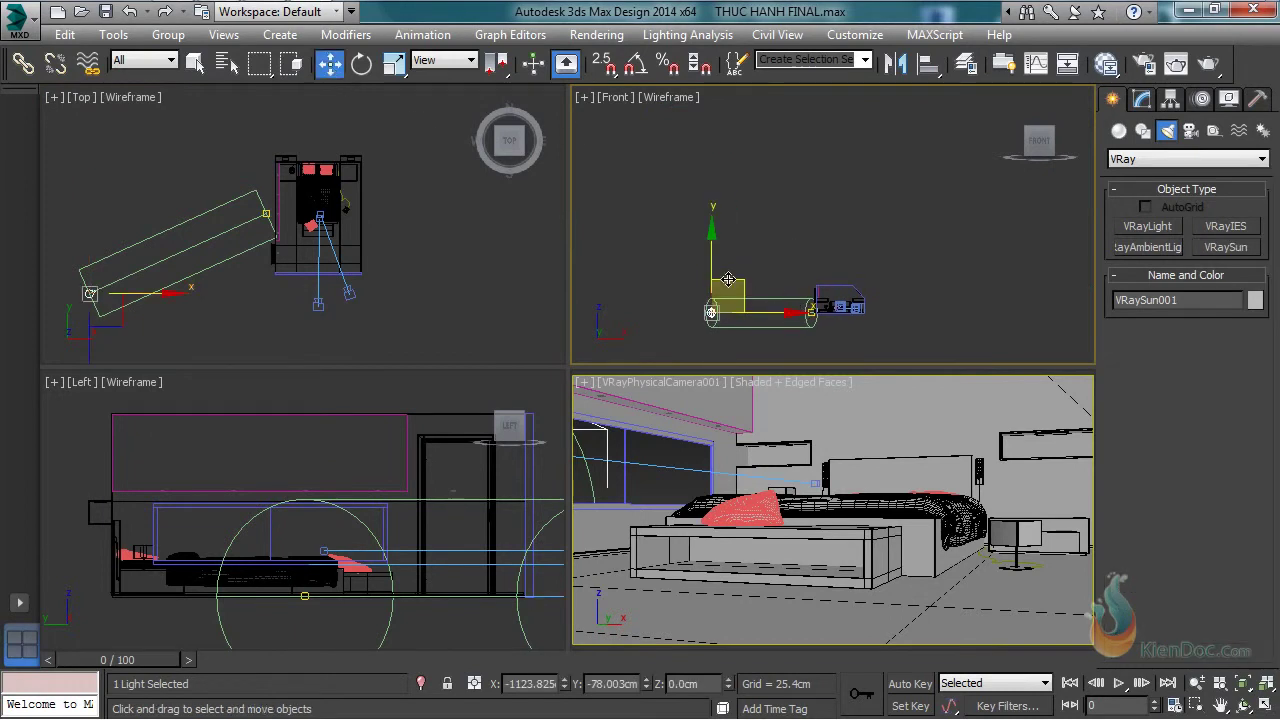
pyautogui.moveTo(710, 259); pyautogui.dragTo(708, 213)
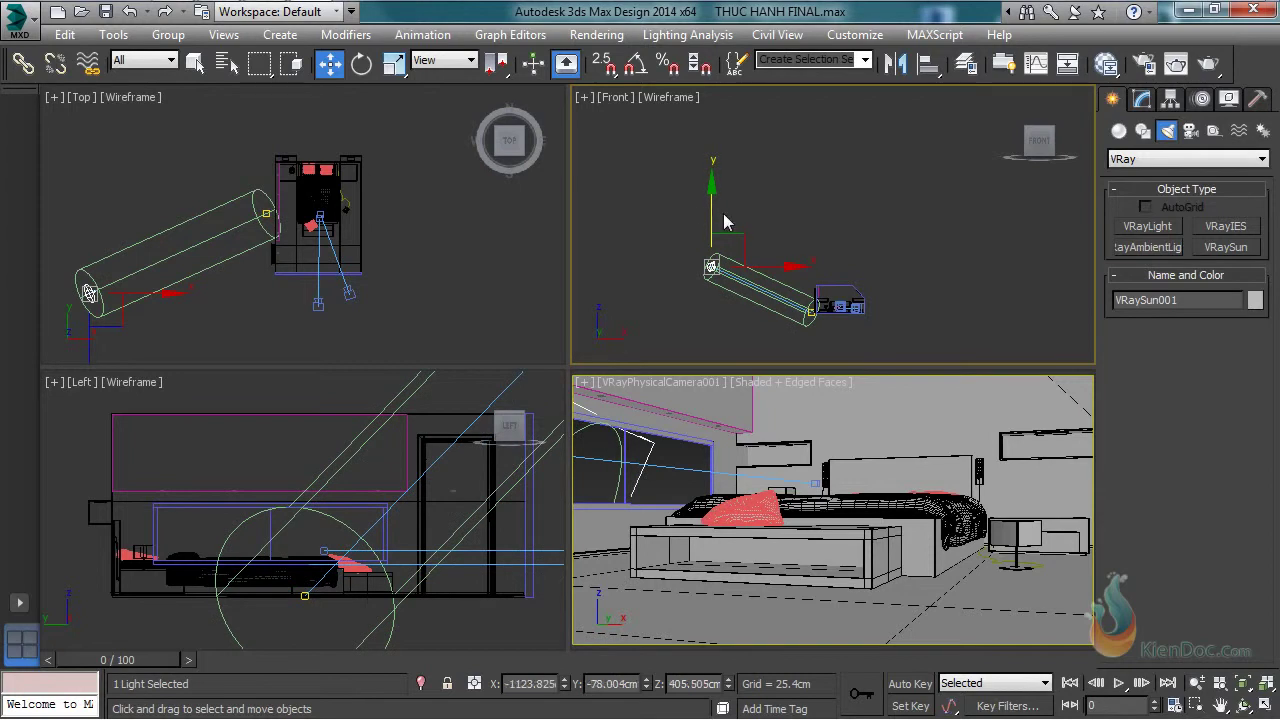
# Step: Test render the VRayPhysicalCamera001 view to check the sunlight, and close the frame buffer
pyautogui.click(717, 478)
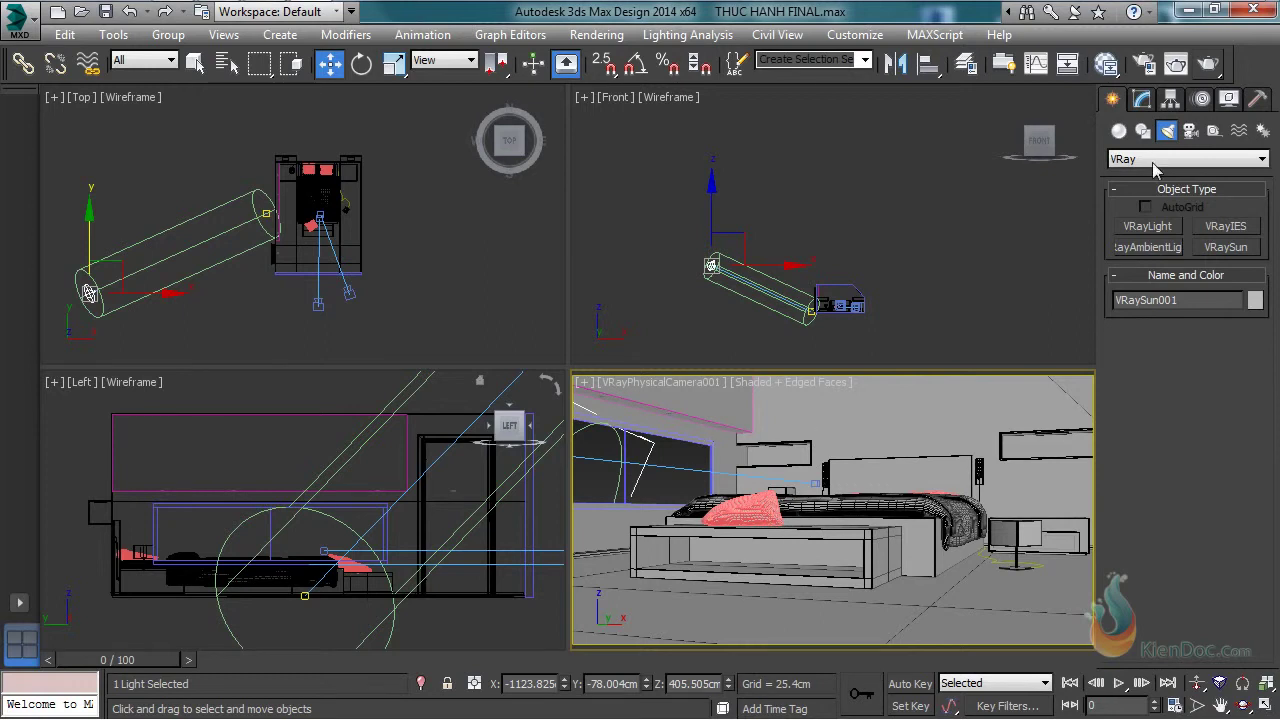
pyautogui.click(1176, 63)
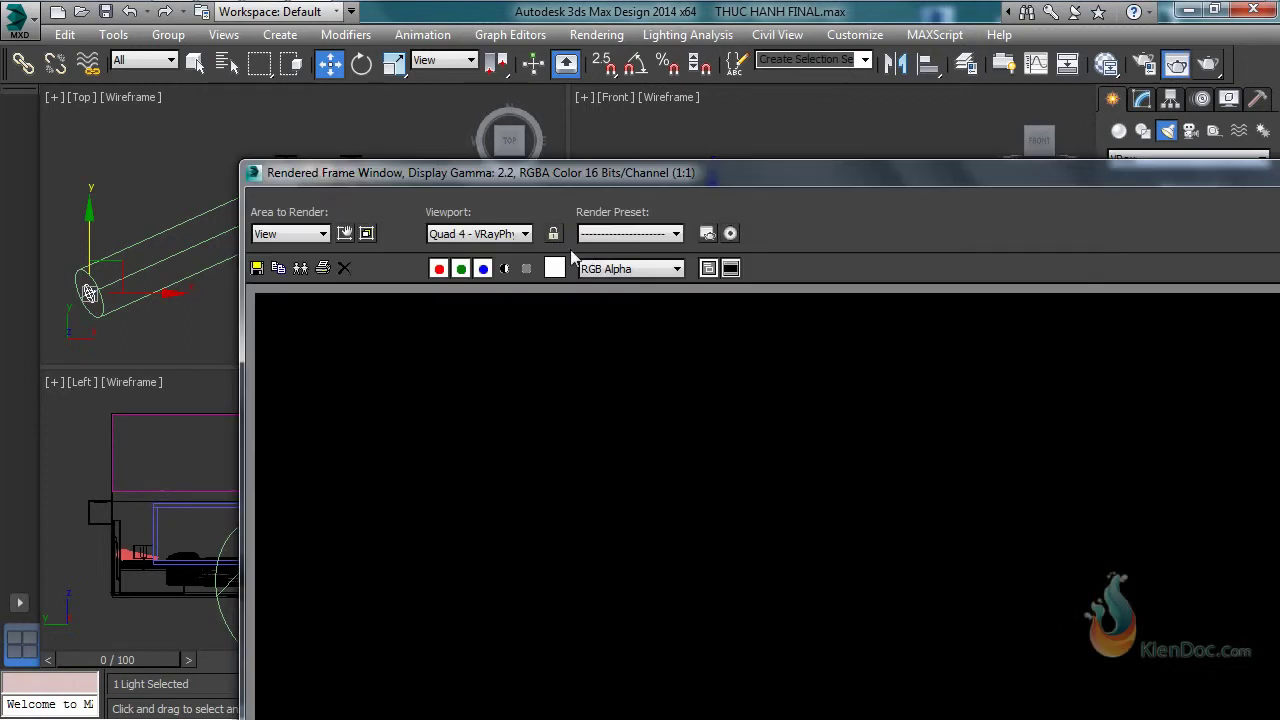
pyautogui.moveTo(716, 176); pyautogui.dragTo(410, 170)
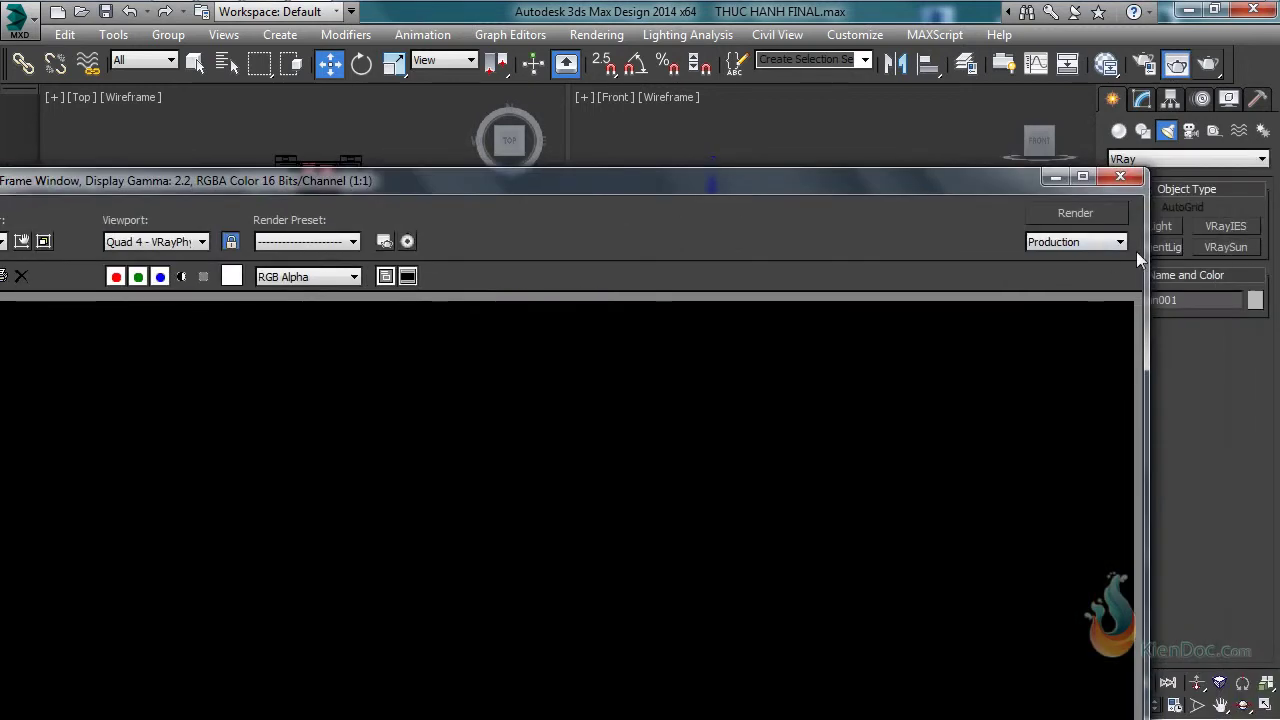
pyautogui.click(1131, 177)
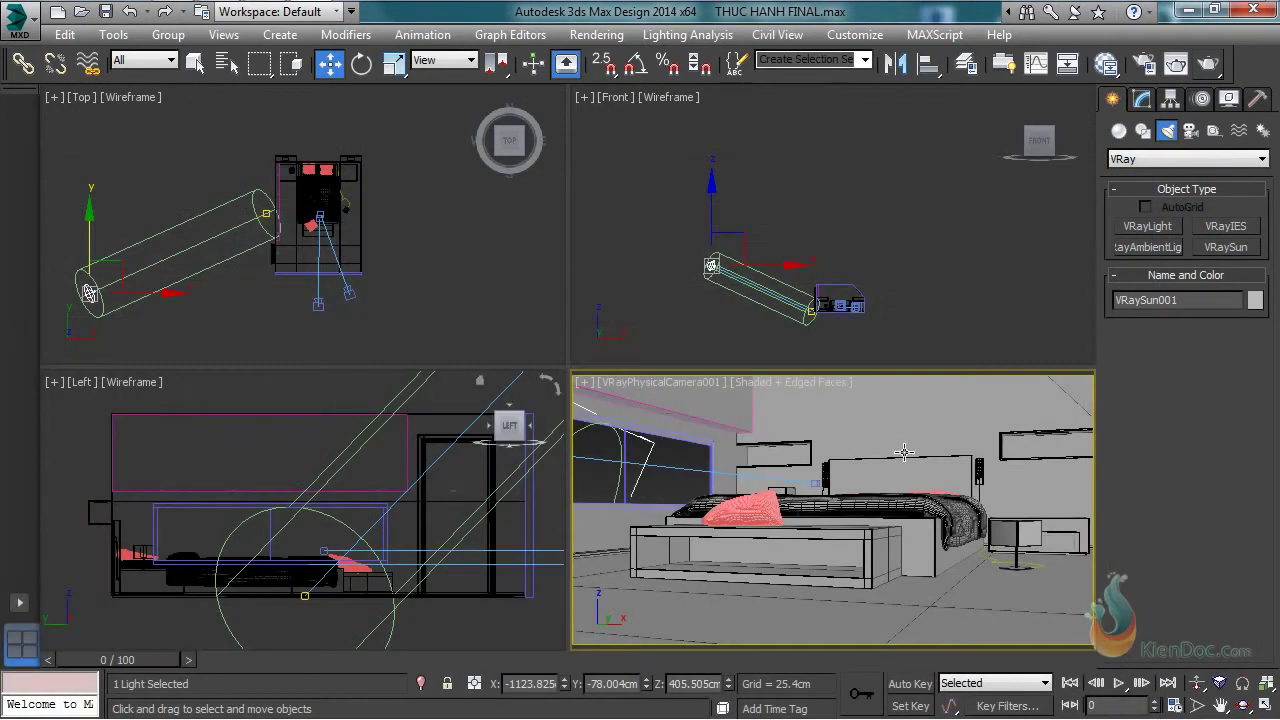
pyautogui.click(1212, 65)
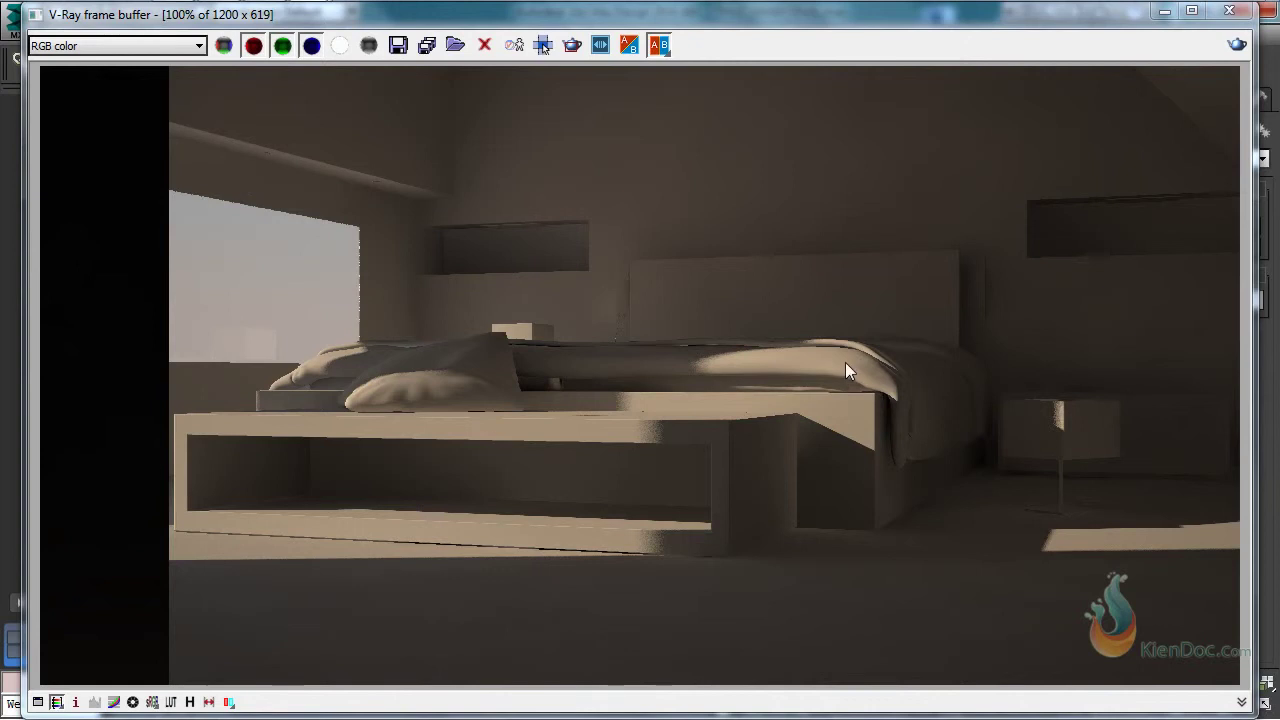
pyautogui.click(1229, 11)
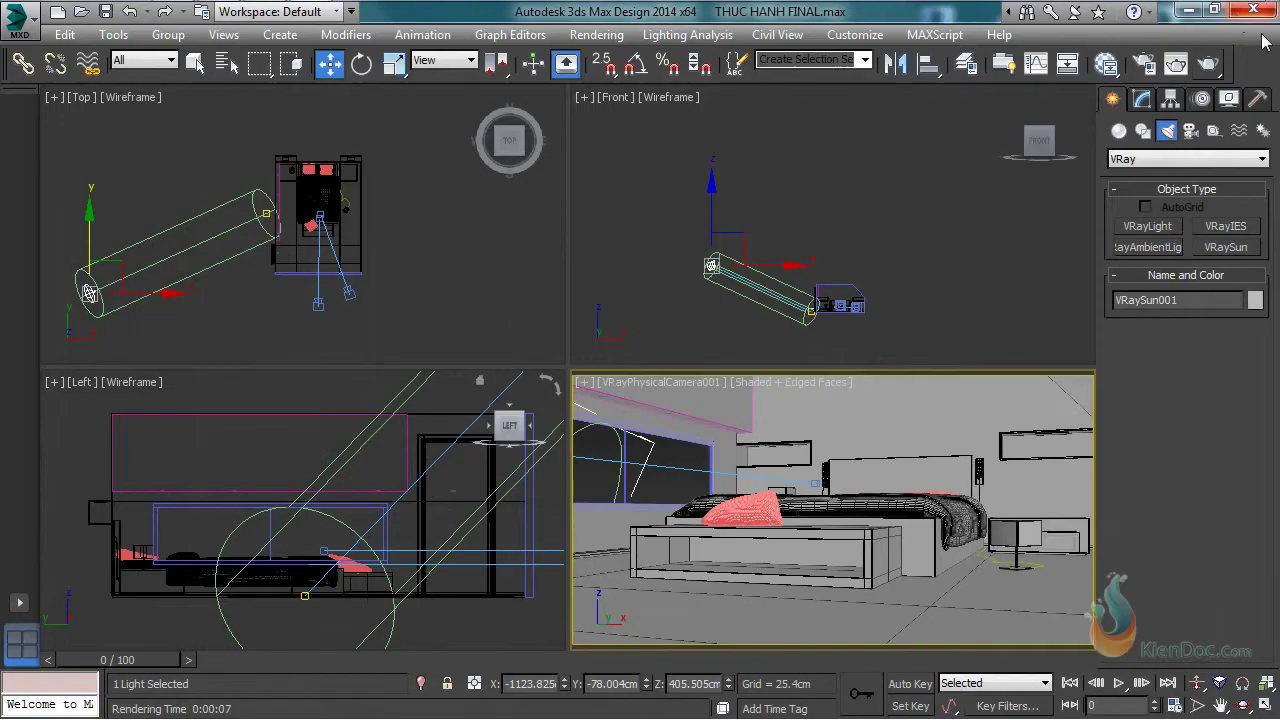
# Step: Select VRayPhysicalCamera001 from its view and set its near clipping plane to about 183 cm
pyautogui.click(668, 392)
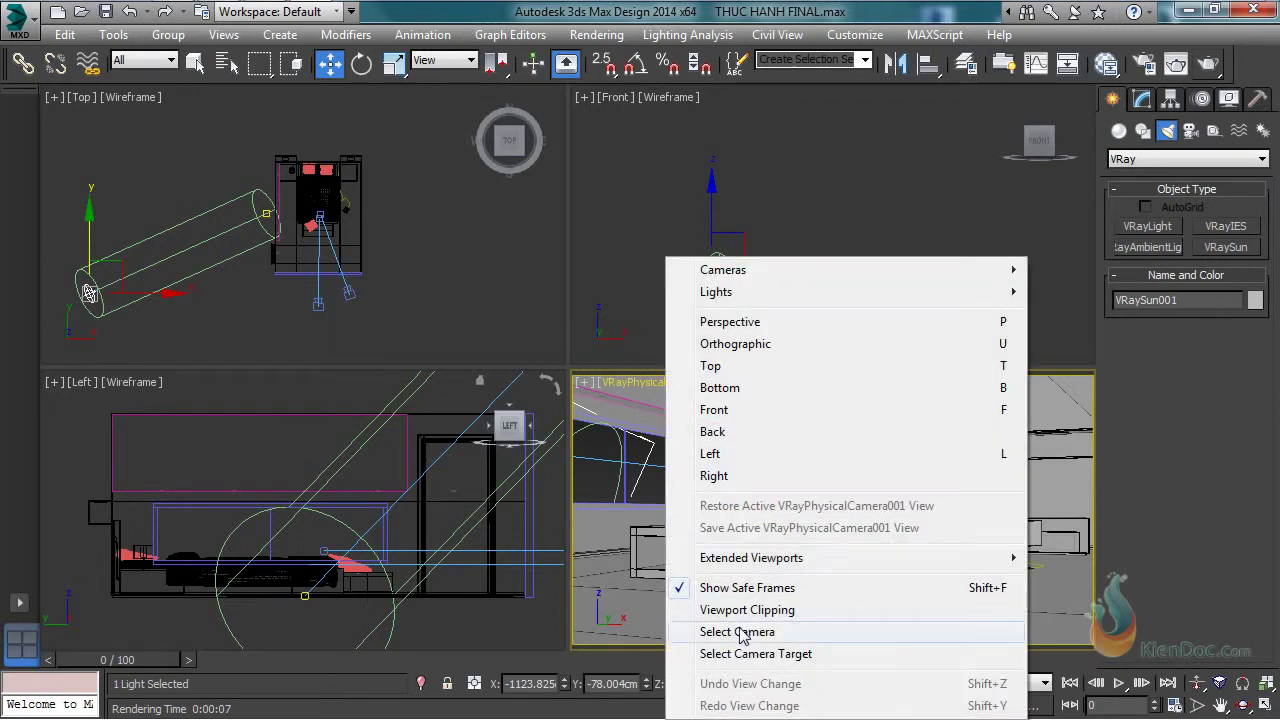
pyautogui.click(742, 632)
pyautogui.click(1148, 97)
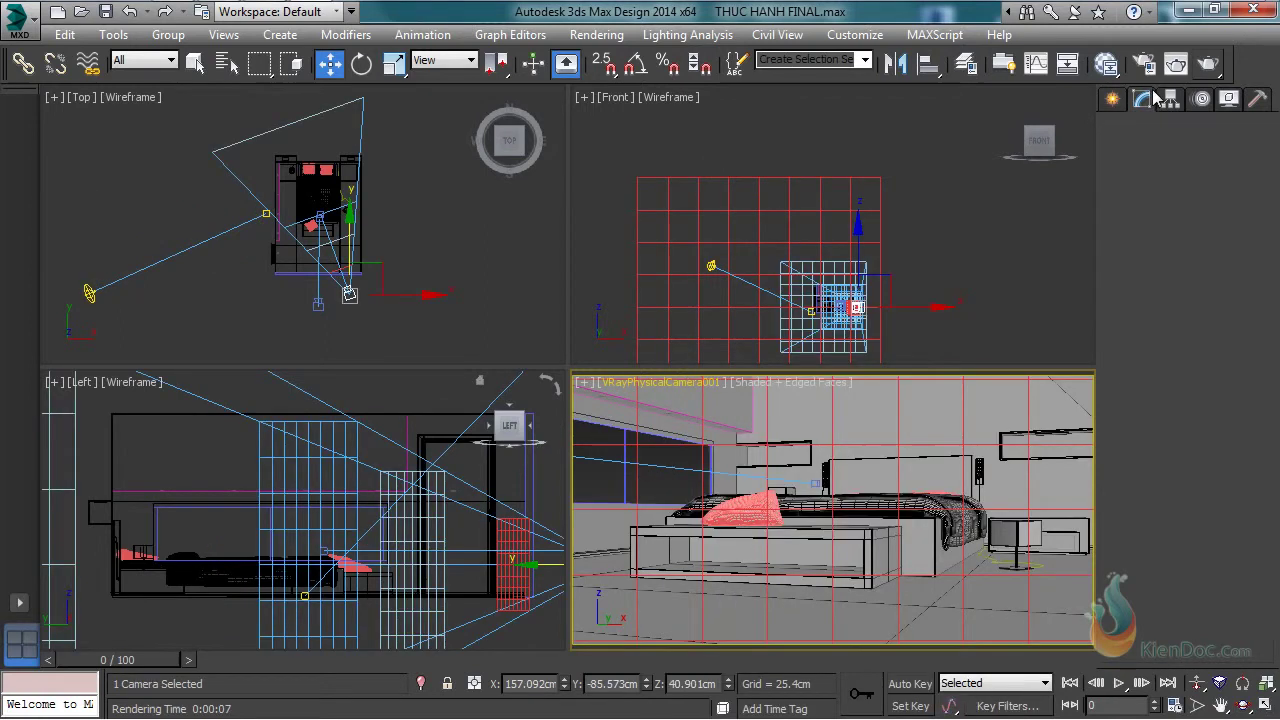
pyautogui.scroll(-5, 1150, 625)
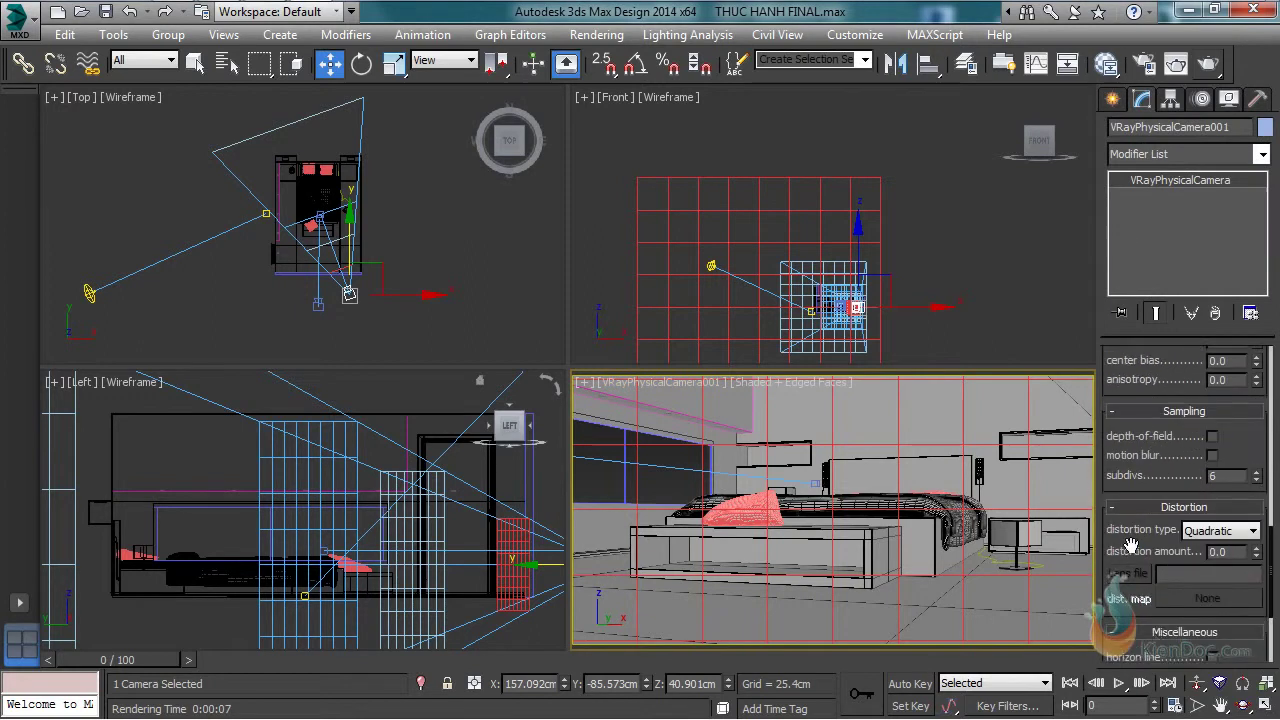
pyautogui.moveTo(1131, 546); pyautogui.dragTo(1116, 229)
pyautogui.moveTo(1258, 555); pyautogui.dragTo(1260, 512)
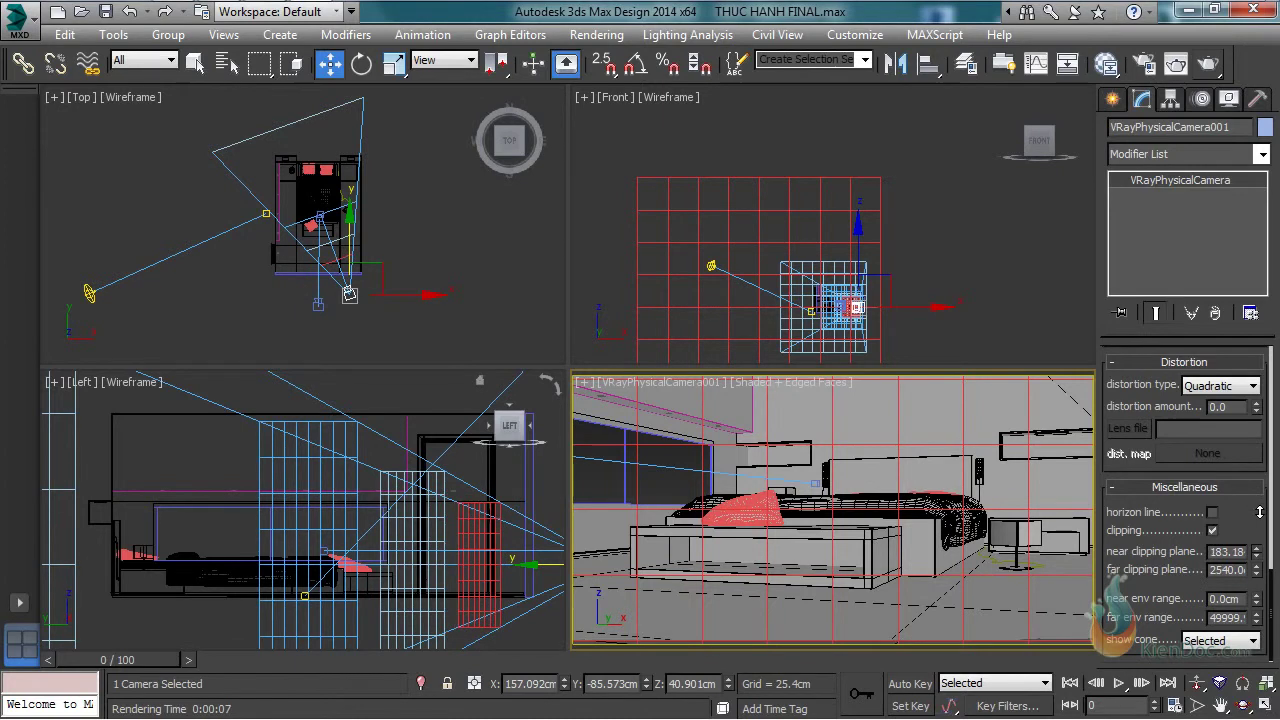
# Step: Truck VRayPhysicalCamera001 slightly sideways and upward, to about X 159.8 cm and Z 44.5 cm
pyautogui.click(1220, 705)
pyautogui.moveTo(860, 512); pyautogui.dragTo(846, 504)
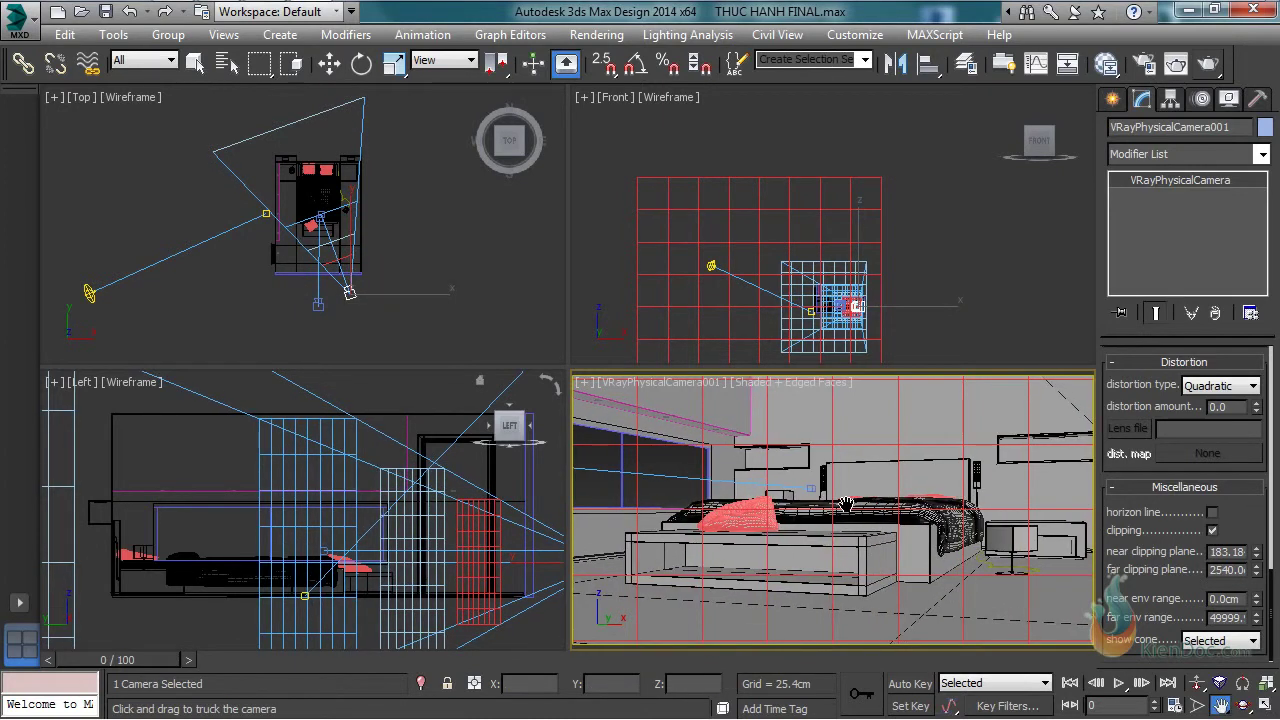
pyautogui.rightClick(835, 502)
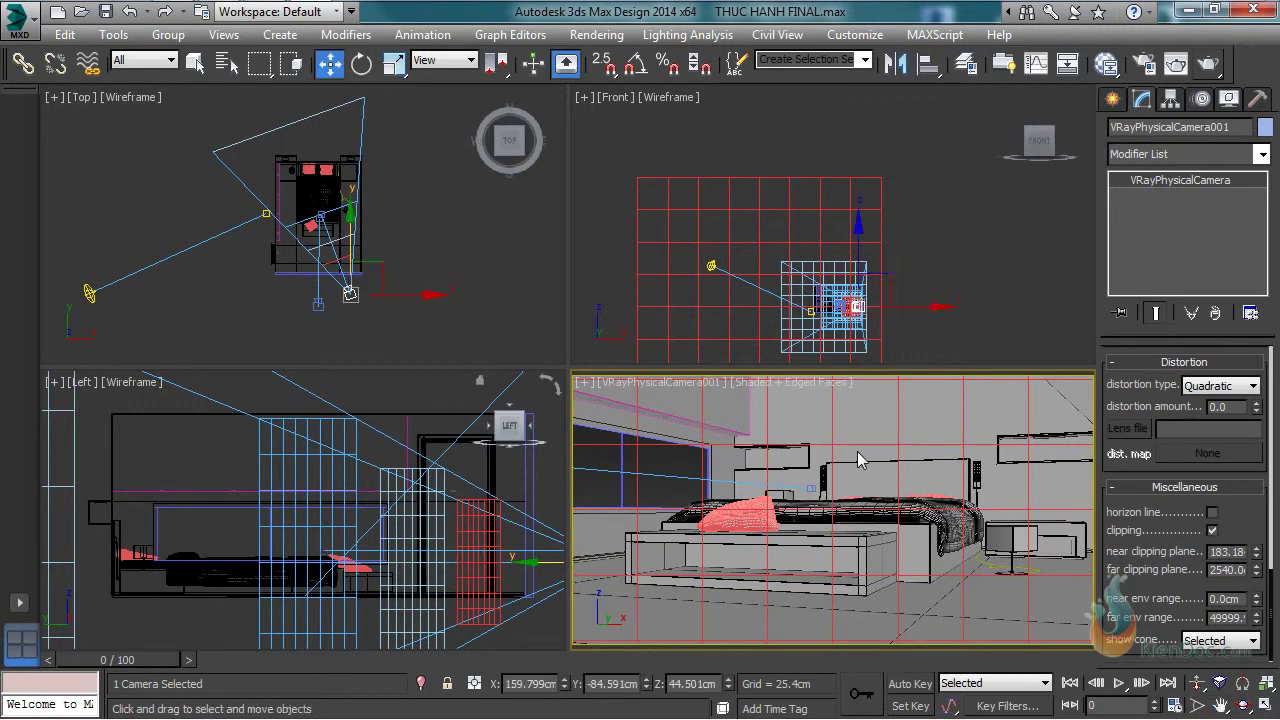
# Step: Open the V-Ray frame buffer for VRayPhysicalCamera001, check a test render, and close the buffer
pyautogui.rightClick(851, 445)
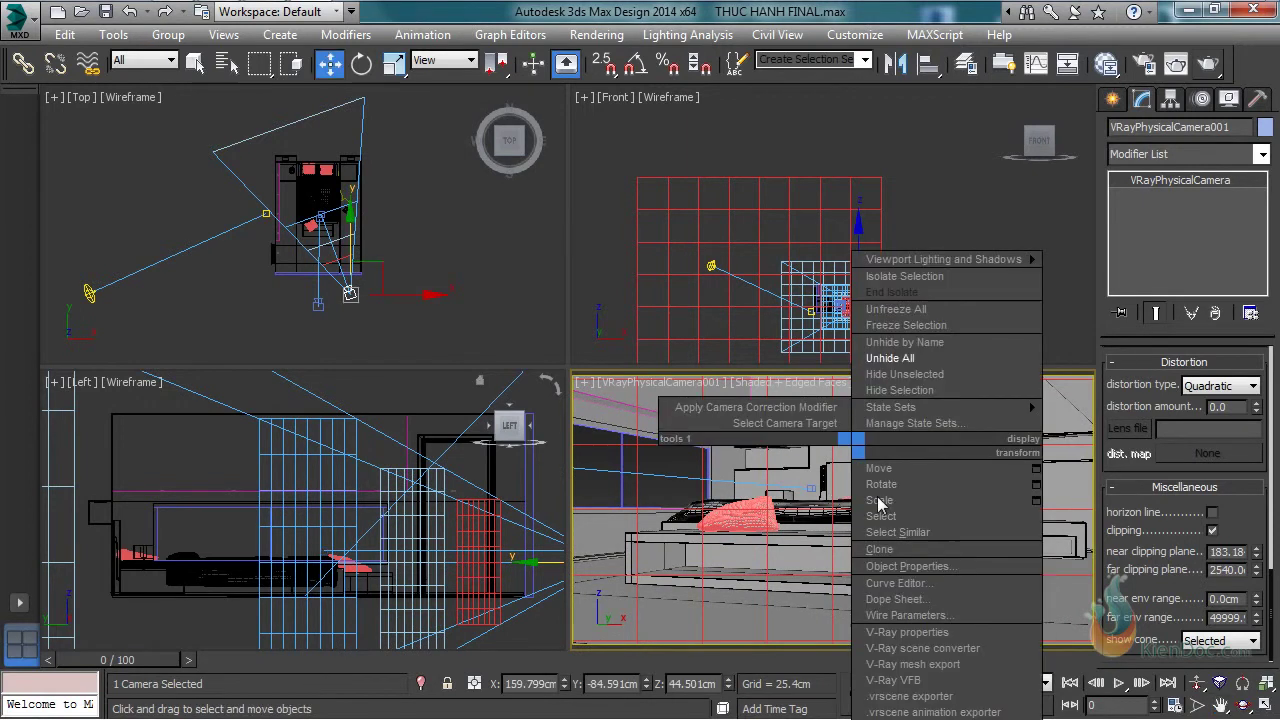
pyautogui.click(886, 684)
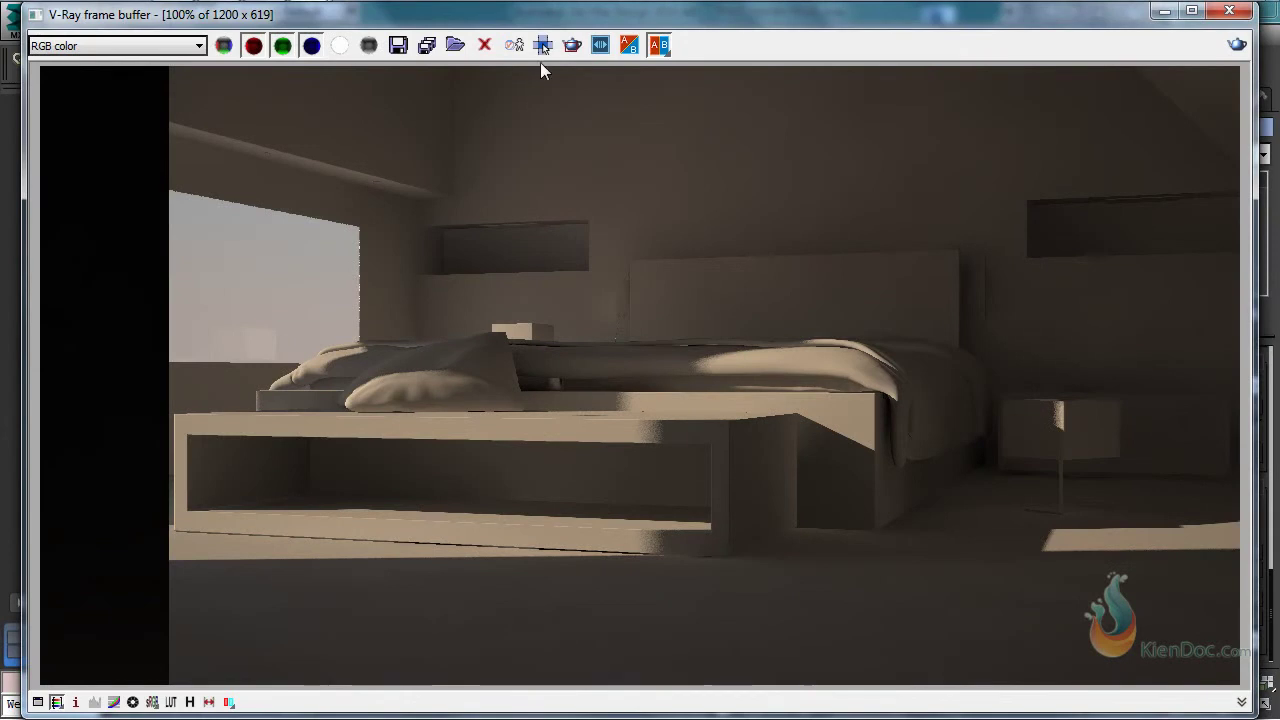
pyautogui.moveTo(225, 81); pyautogui.dragTo(40, 686)
pyautogui.click(1237, 45)
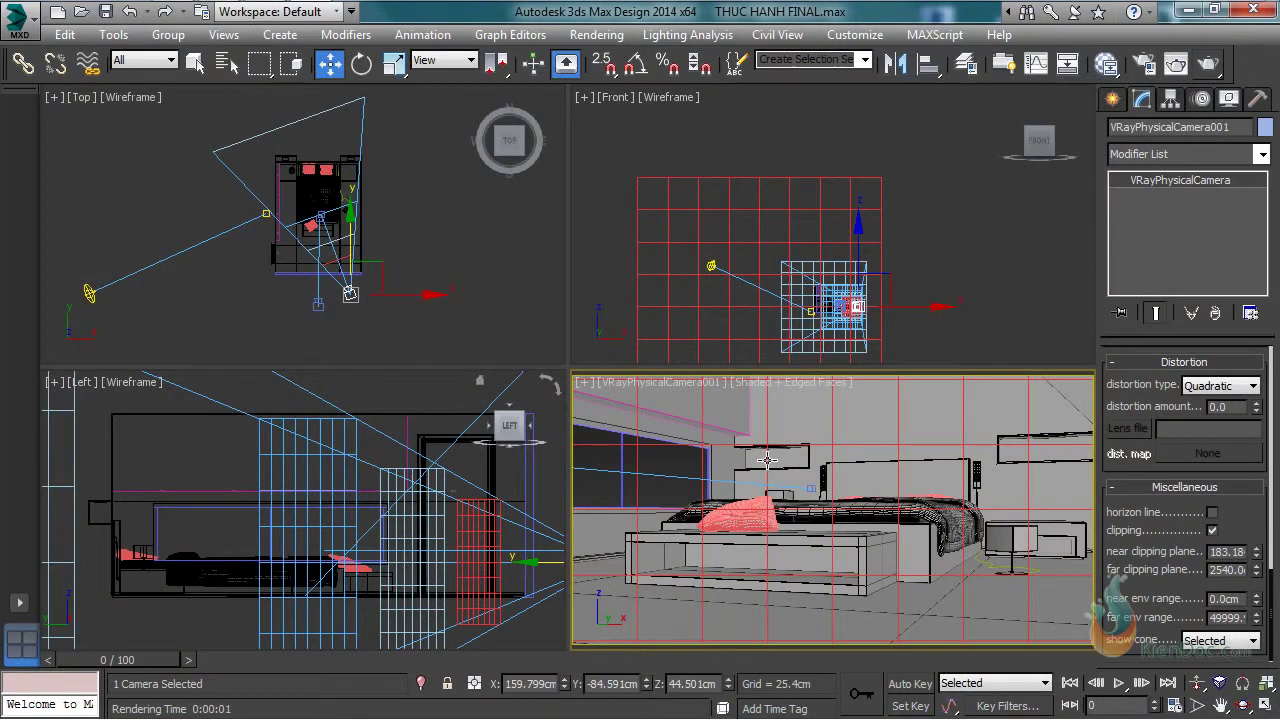
# Step: Set the render output width to 800 pixels with the image aspect locked, and close the render settings
pyautogui.click(1143, 62)
pyautogui.click(441, 82)
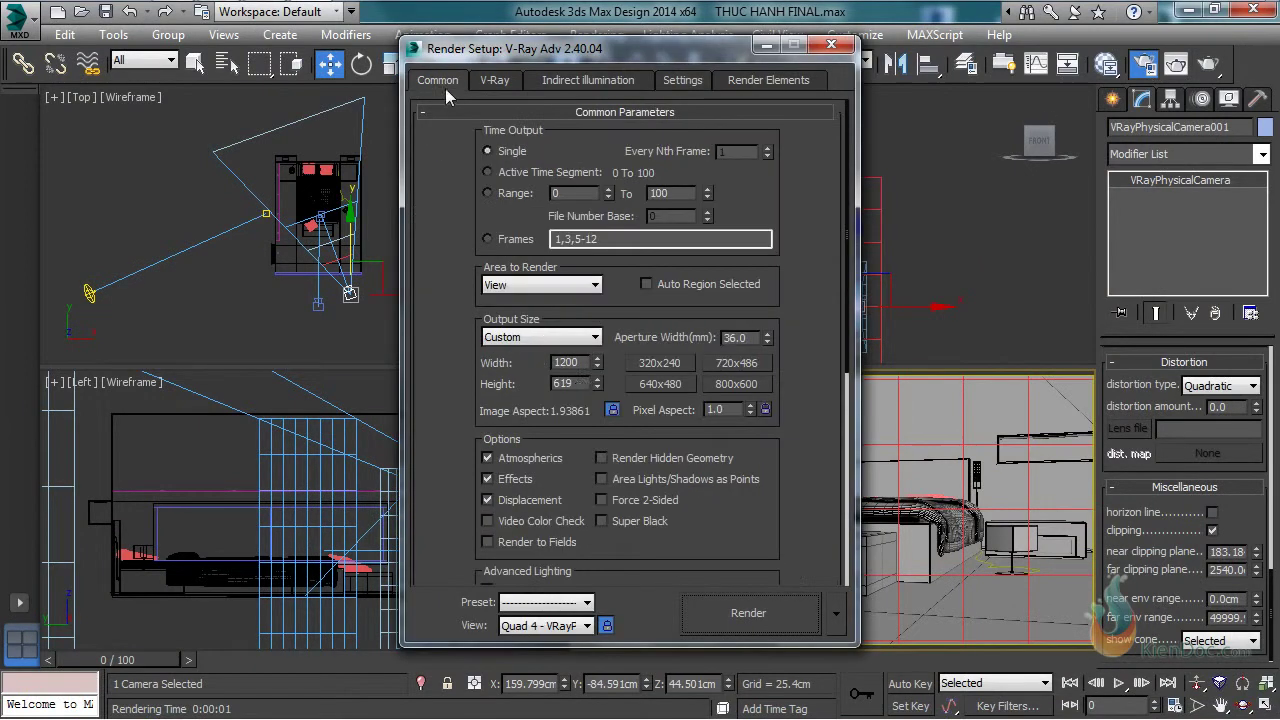
pyautogui.doubleClick(585, 363)
pyautogui.write('80')
pyautogui.click(831, 44)
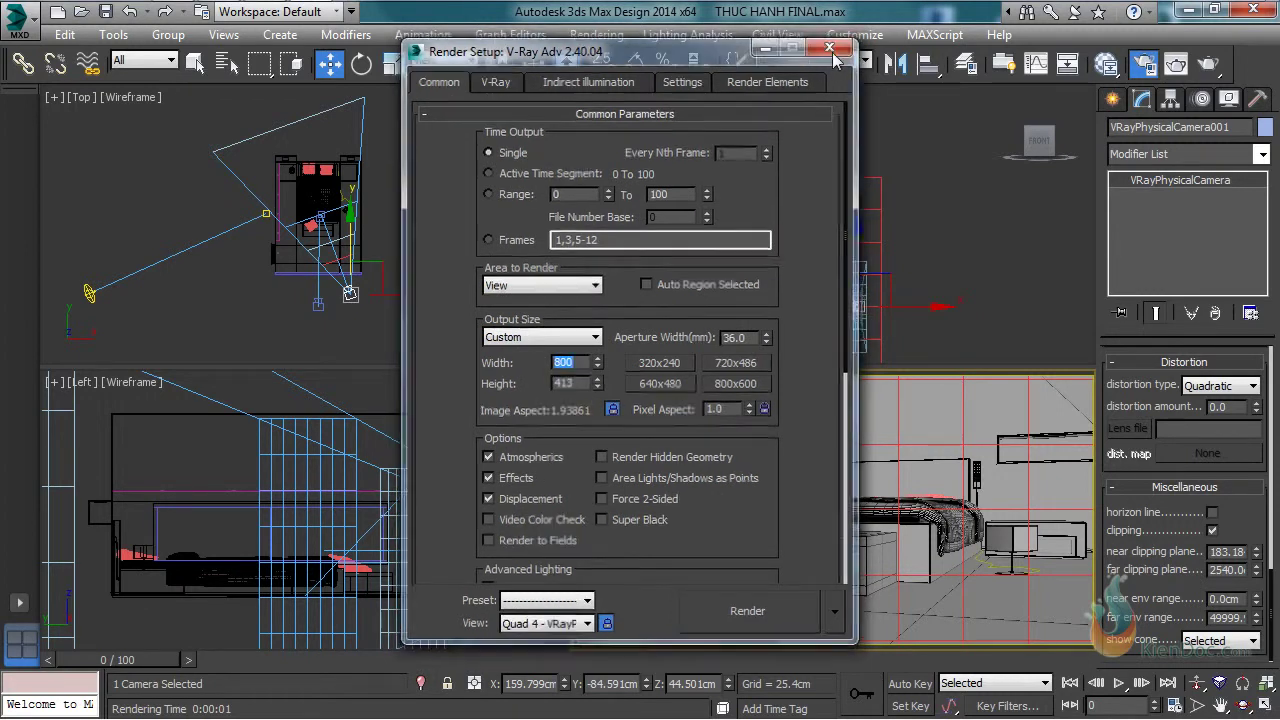
# Step: Test render the VRayPhysicalCamera001 view at the smaller output size and close the frame buffer
pyautogui.click(1210, 64)
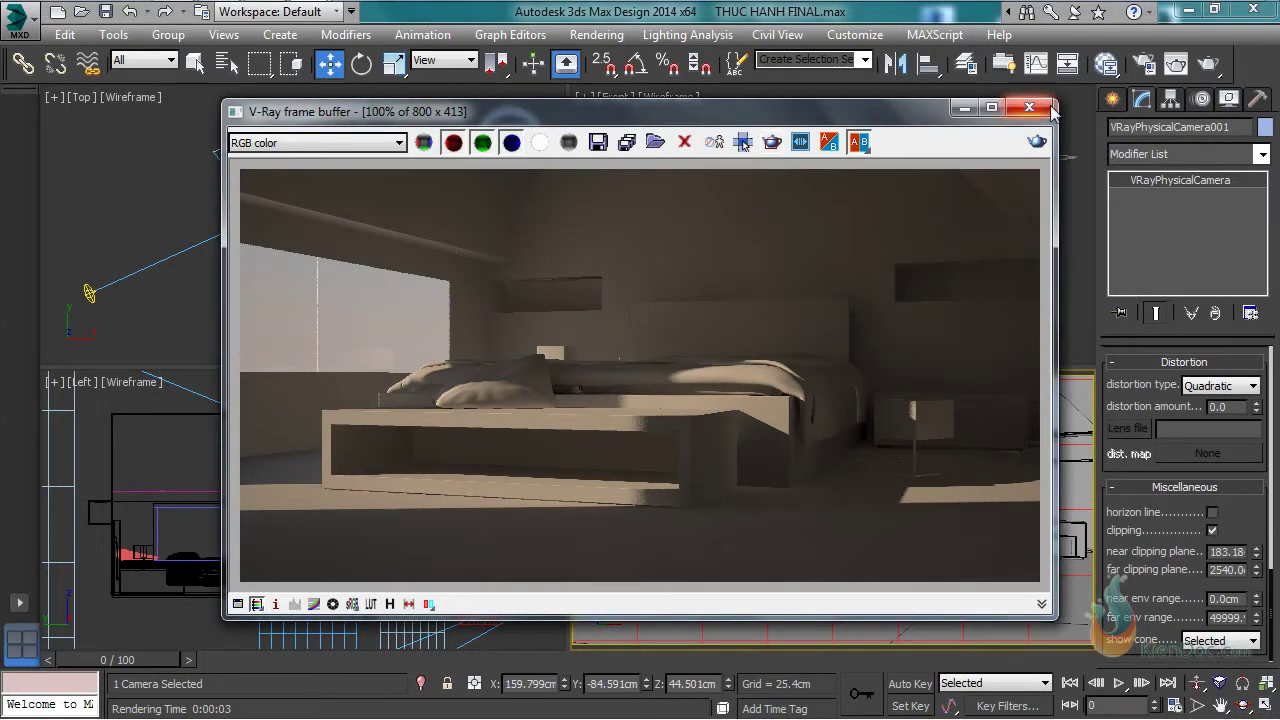
pyautogui.moveTo(877, 122); pyautogui.dragTo(852, 135)
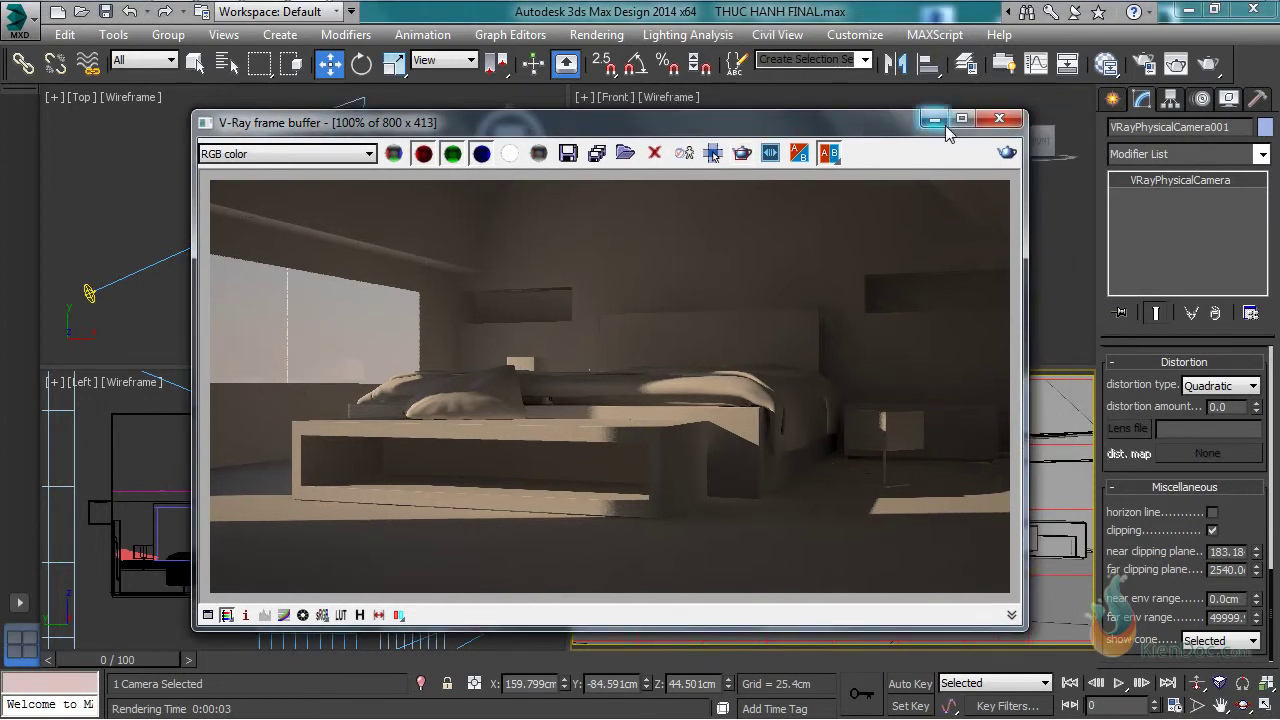
pyautogui.click(1007, 129)
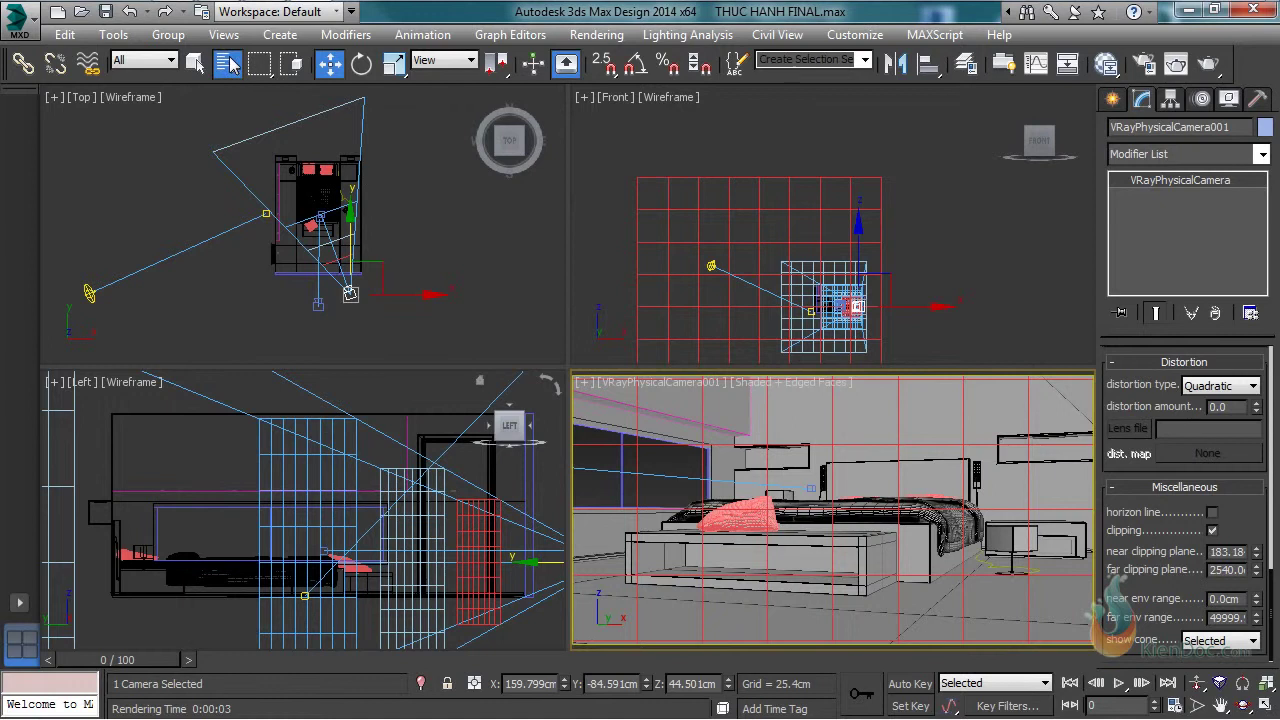
# Step: Set VRaySun001's intensity multiplier to 1.2, and test render the camera view to check the brightness
pyautogui.press('h')
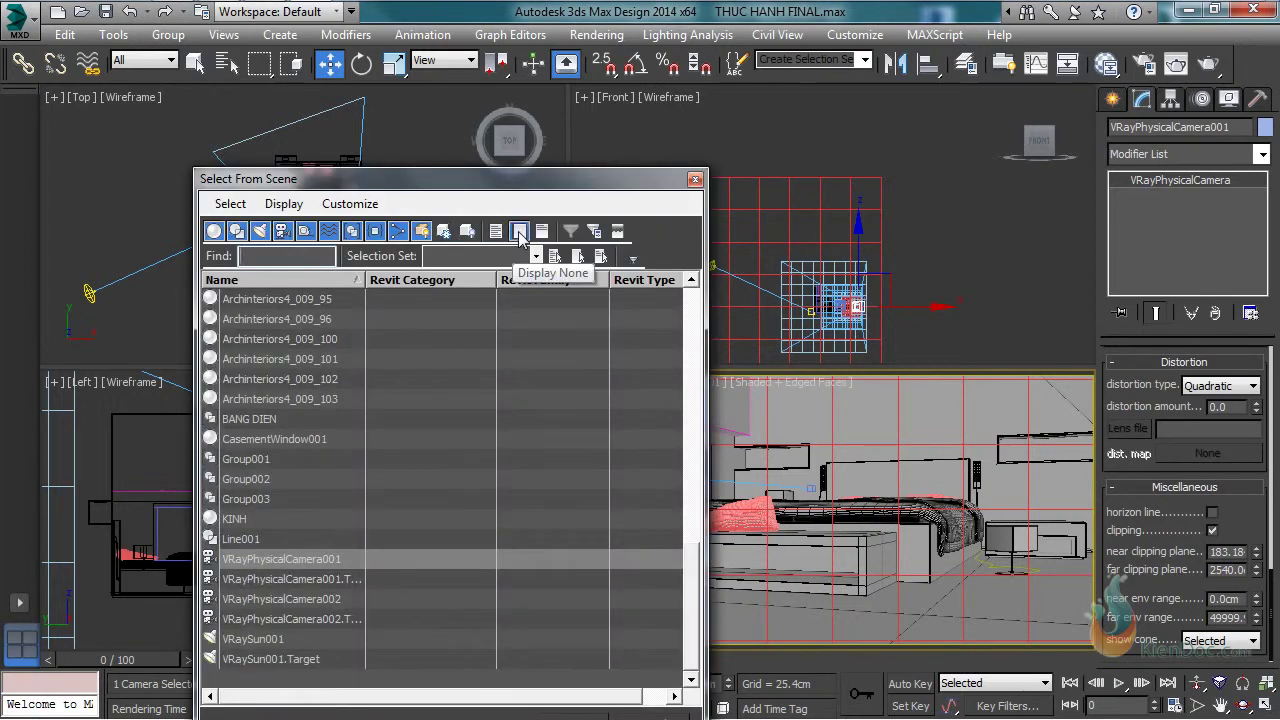
pyautogui.click(519, 231)
pyautogui.click(260, 231)
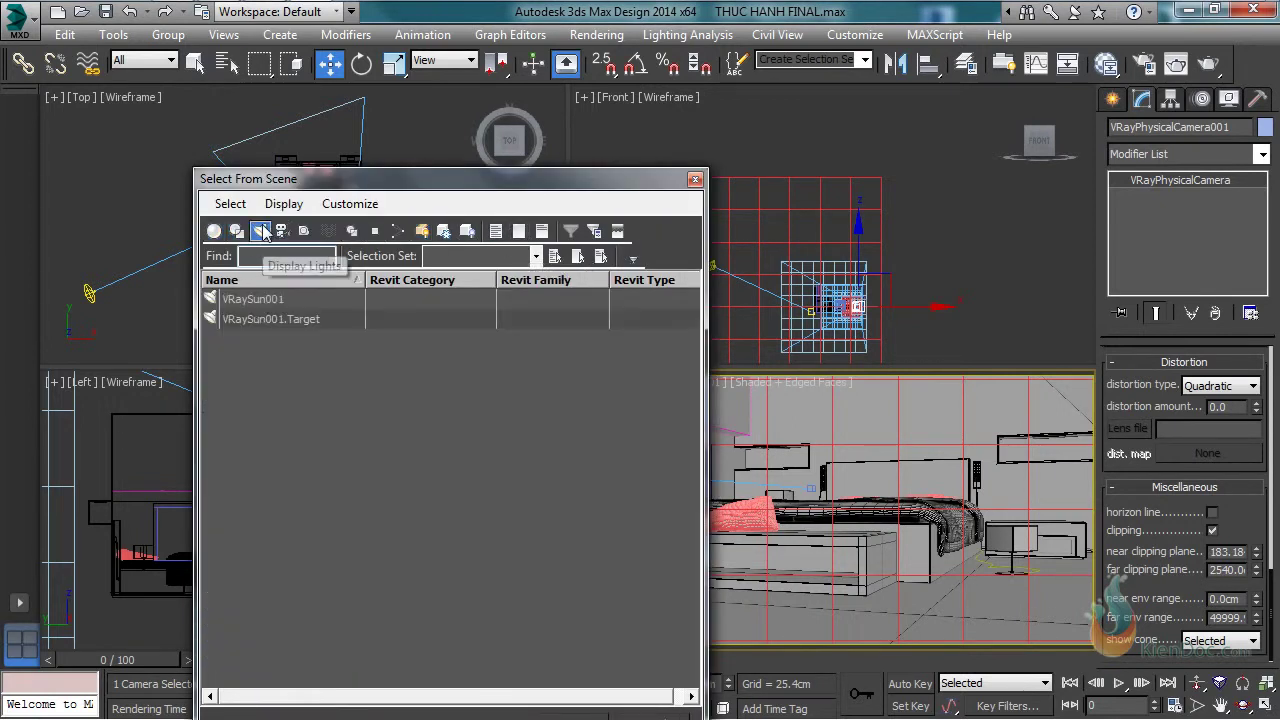
pyautogui.click(251, 300)
pyautogui.click(557, 714)
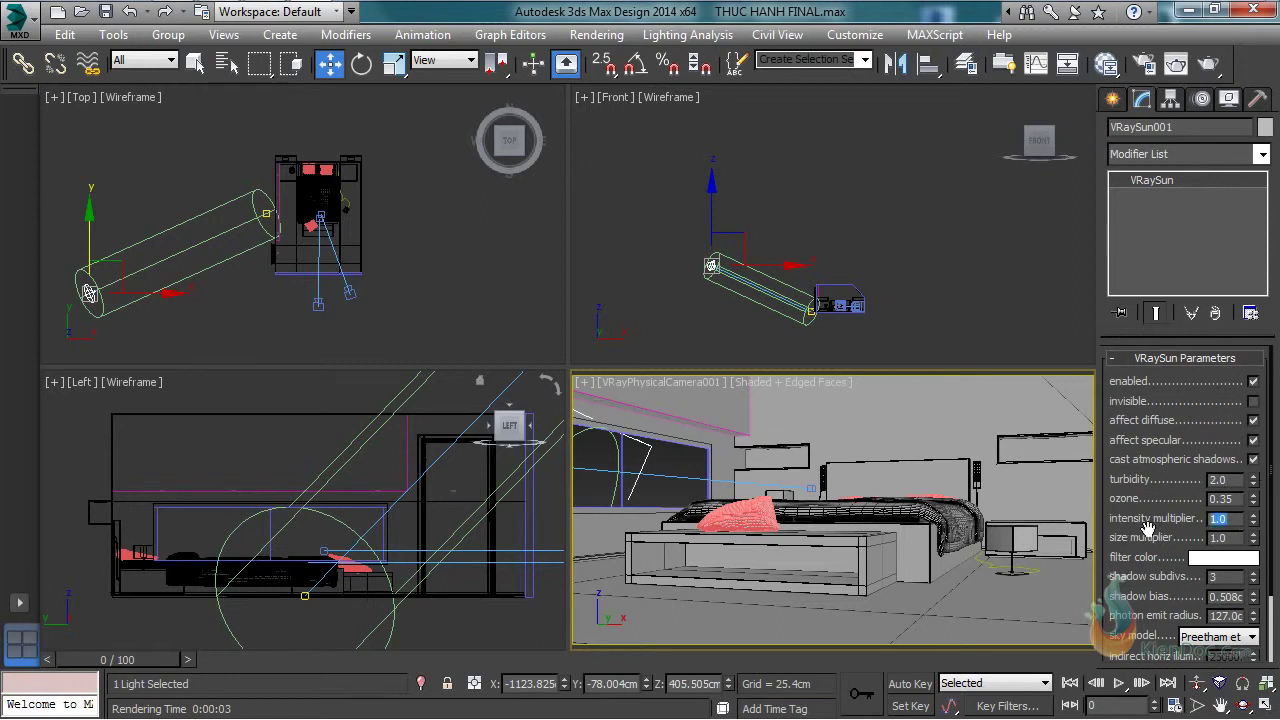
pyautogui.press('BackSpace')
pyautogui.write('2')
pyautogui.click(1209, 65)
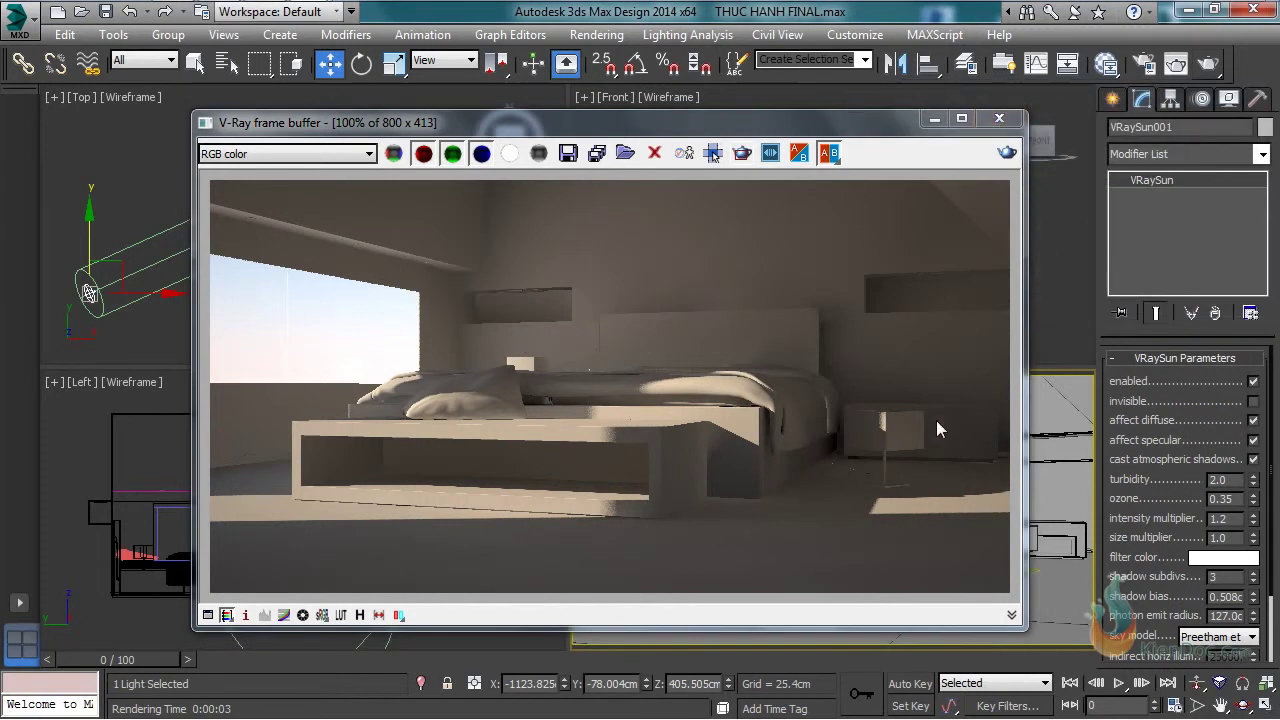
pyautogui.click(1000, 121)
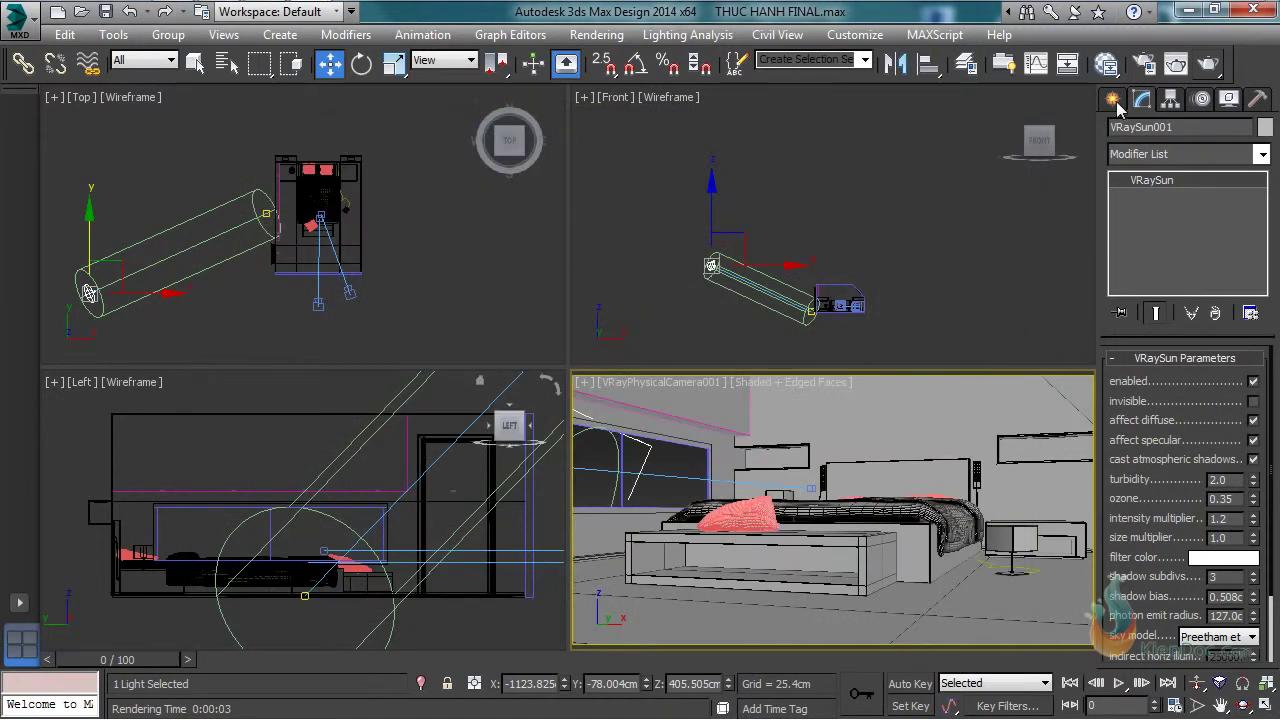
# Step: Create a plane VRayLight over the window in the Left view, with half-length about 167 cm and half-width about 52 cm
pyautogui.click(1112, 99)
pyautogui.click(1148, 227)
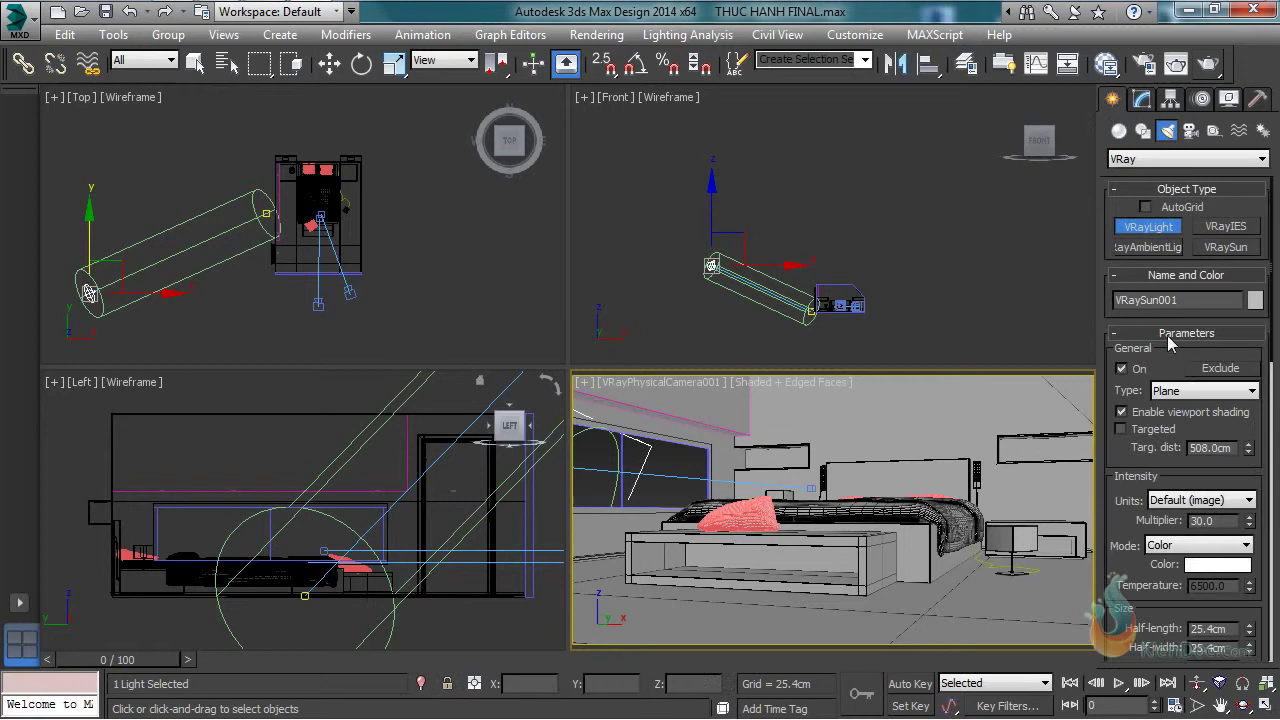
pyautogui.click(1200, 394)
pyautogui.click(1199, 410)
pyautogui.scroll(4, 790, 280)
pyautogui.moveTo(814, 304); pyautogui.dragTo(844, 264, button='middle')
pyautogui.scroll(4, 289, 483)
pyautogui.scroll(-3, 333, 471)
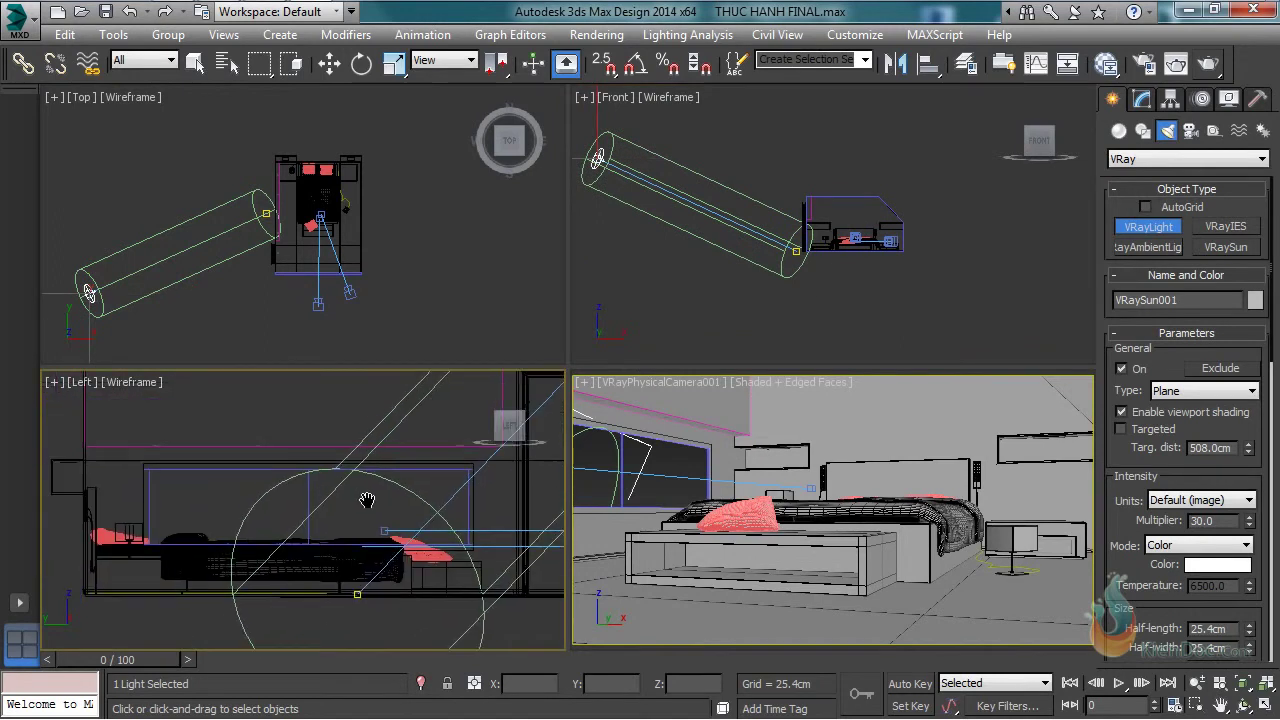
pyautogui.moveTo(338, 492); pyautogui.dragTo(323, 494, button='middle')
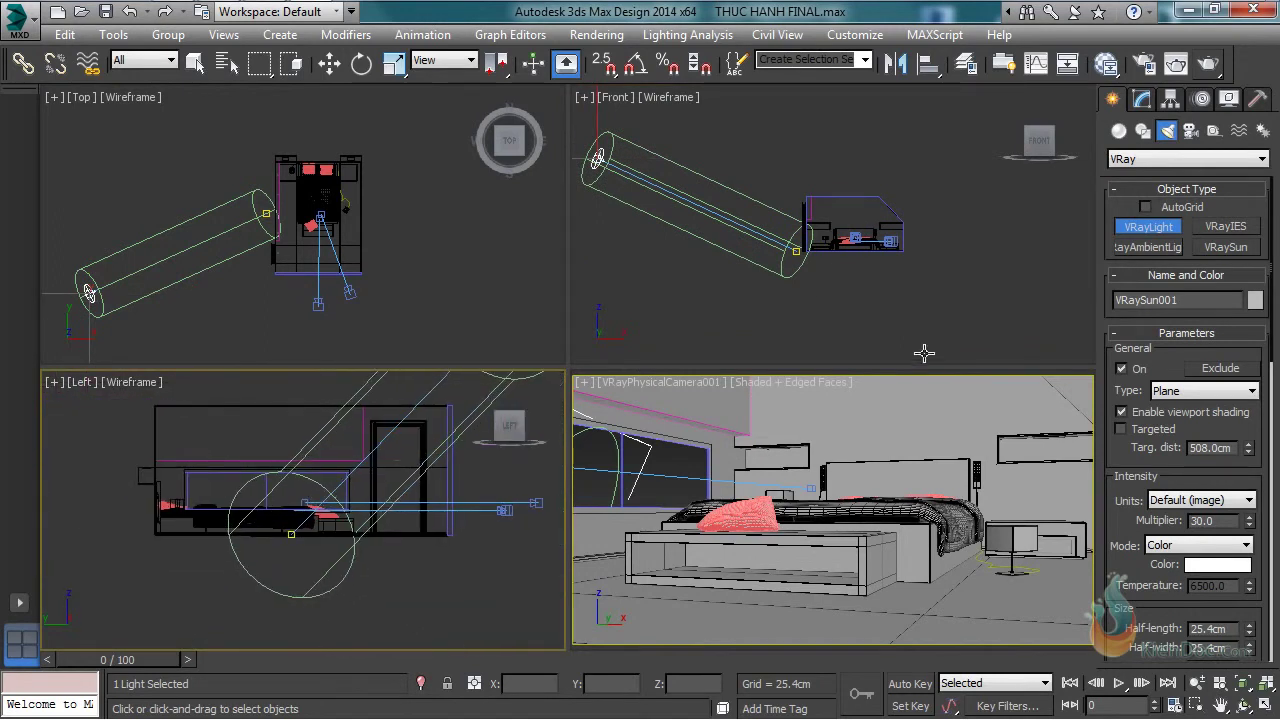
pyautogui.moveTo(176, 460); pyautogui.dragTo(356, 516)
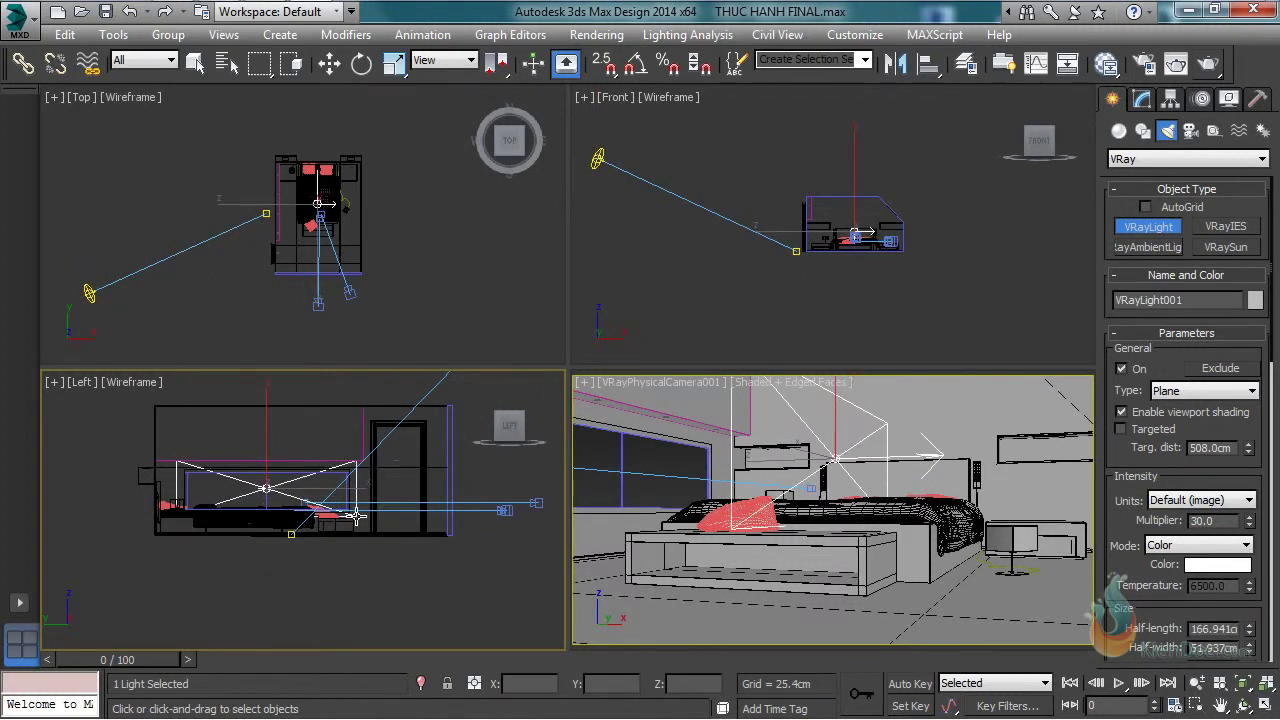
# Step: Move the plane light sideways in the Top view to the window wall, at about X -207.4 cm
pyautogui.scroll(3, 350, 205)
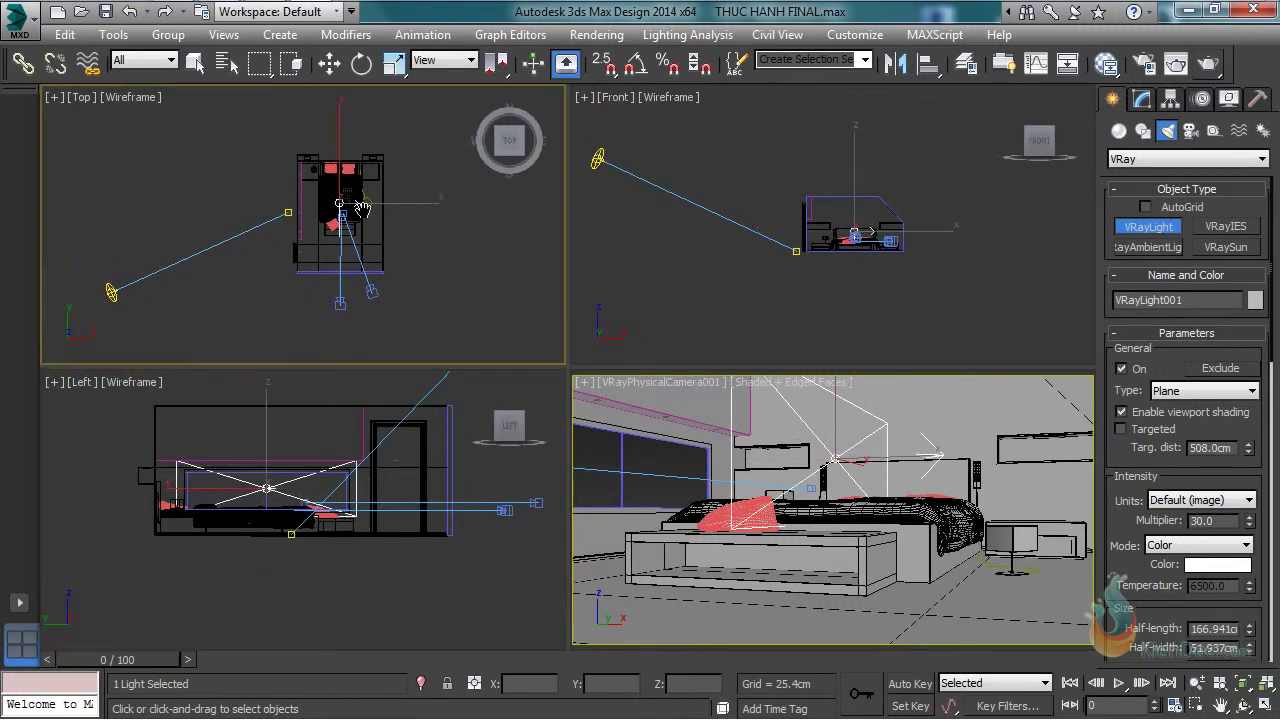
pyautogui.press('w')
pyautogui.moveTo(398, 202); pyautogui.dragTo(475, 228, button='middle')
pyautogui.moveTo(475, 233); pyautogui.dragTo(330, 215)
pyautogui.scroll(2, 328, 213)
pyautogui.scroll(4, 328, 213)
pyautogui.scroll(2, 365, 236)
pyautogui.moveTo(365, 228); pyautogui.dragTo(457, 265, button='middle')
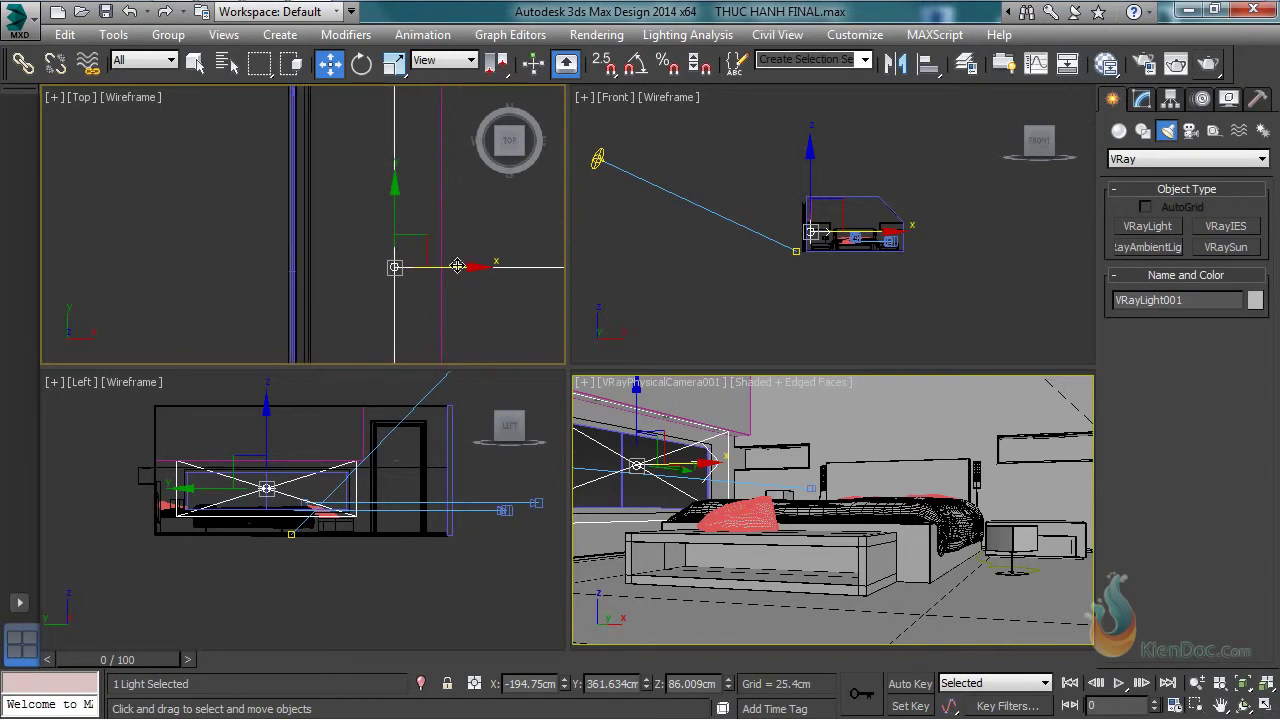
pyautogui.moveTo(465, 268); pyautogui.dragTo(391, 267)
pyautogui.moveTo(321, 266); pyautogui.dragTo(346, 251, button='middle')
pyautogui.moveTo(412, 254); pyautogui.dragTo(383, 257)
# Step: Scale the plane light in the Left view to fit the window opening, about 90.6% in length and 71% in height
pyautogui.scroll(2, 355, 515)
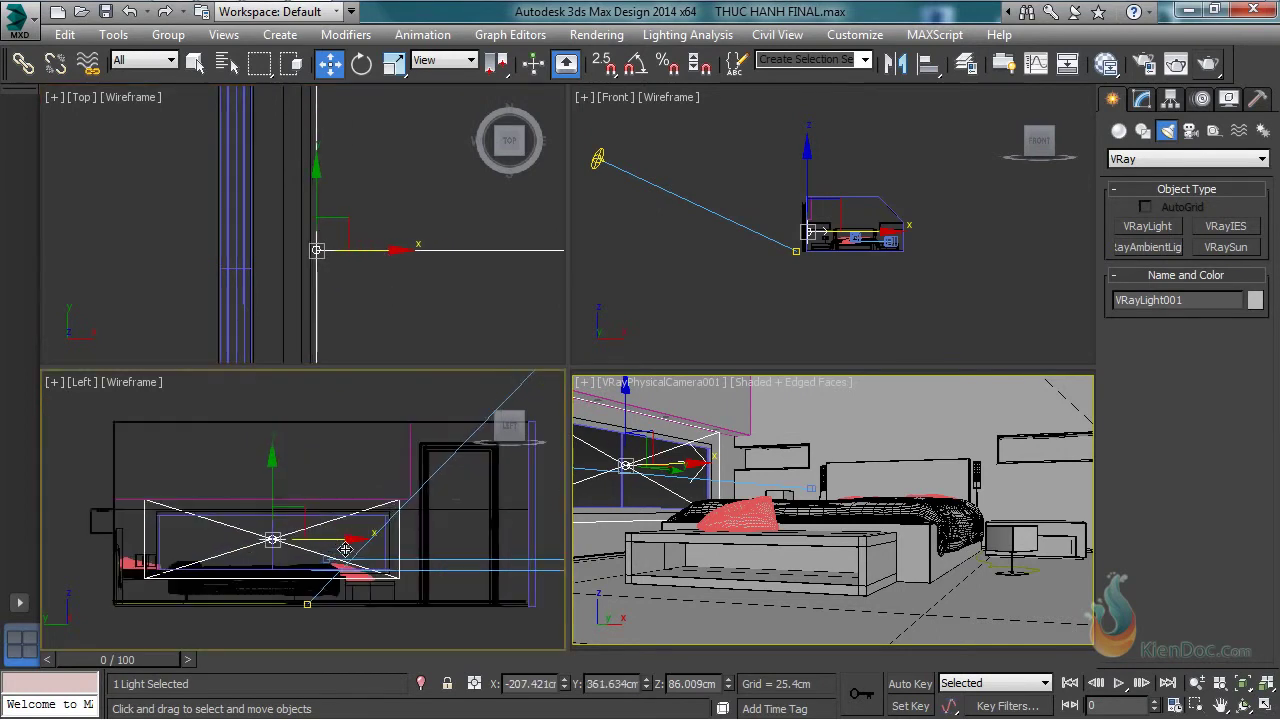
pyautogui.click(305, 494)
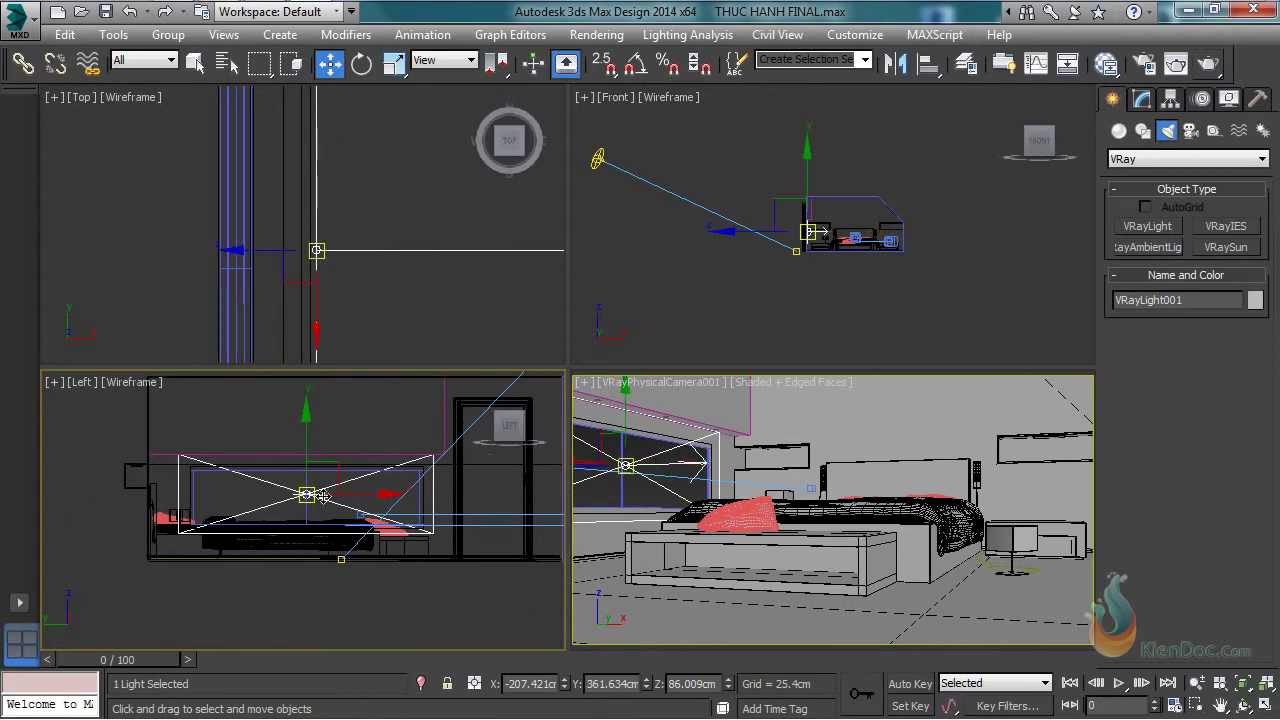
pyautogui.click(396, 66)
pyautogui.scroll(3, 361, 476)
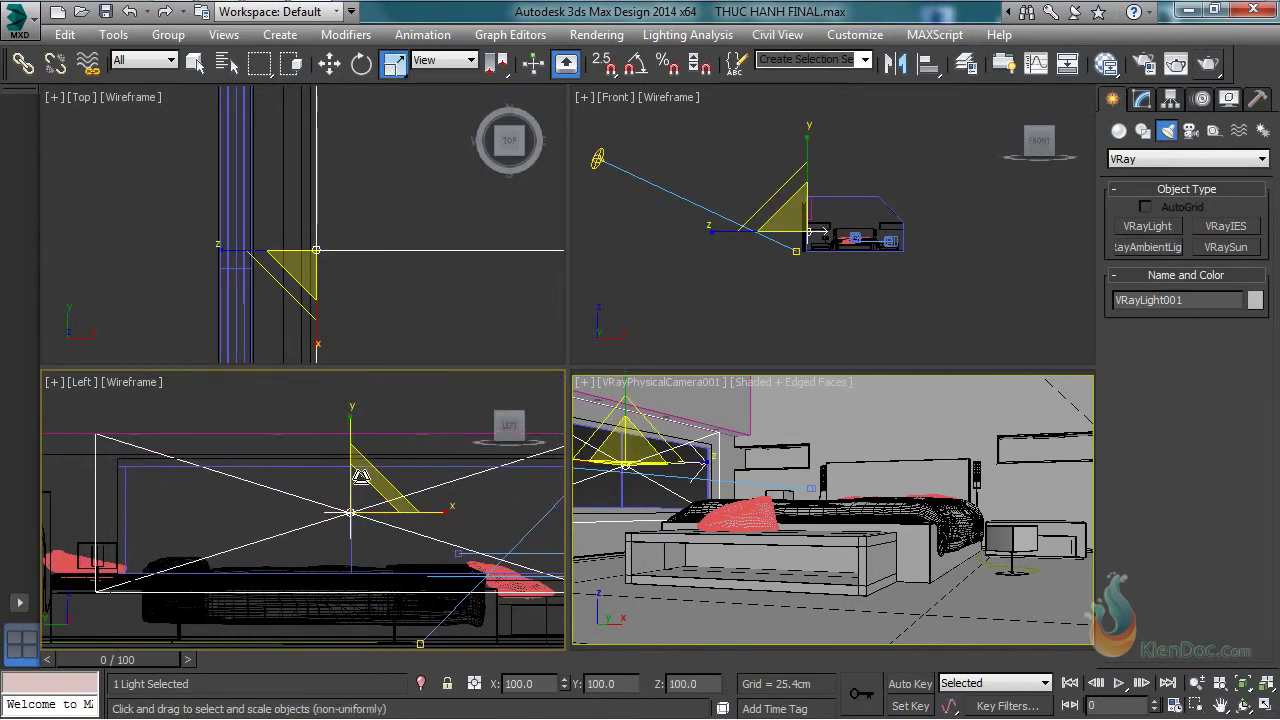
pyautogui.moveTo(349, 428); pyautogui.dragTo(346, 451)
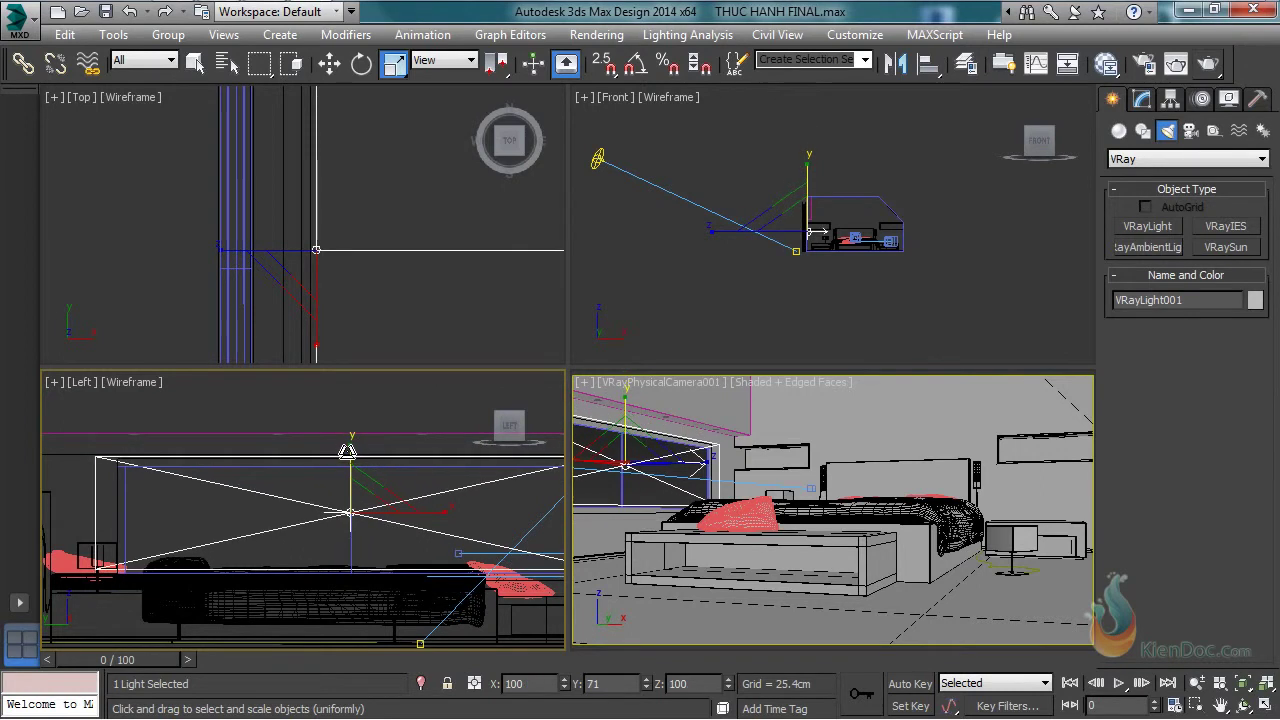
pyautogui.moveTo(433, 511); pyautogui.dragTo(429, 506)
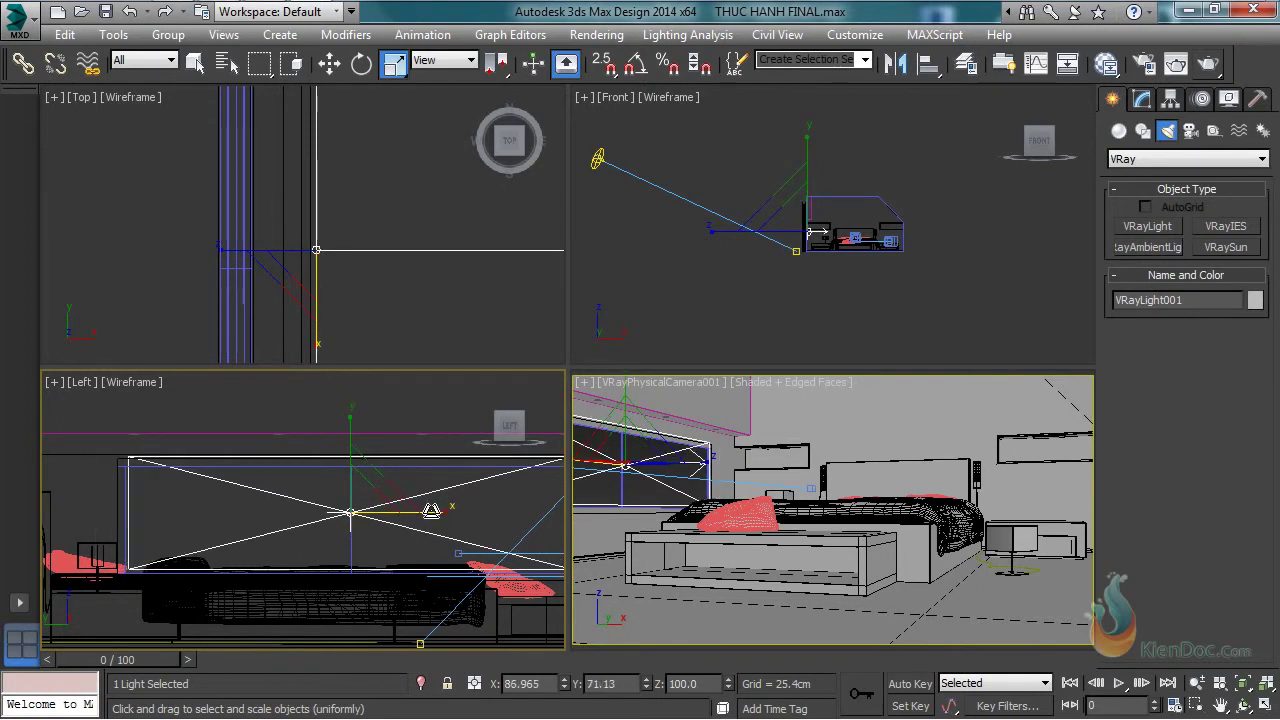
pyautogui.moveTo(429, 506); pyautogui.dragTo(368, 511, button='middle')
pyautogui.moveTo(371, 512); pyautogui.dragTo(378, 512)
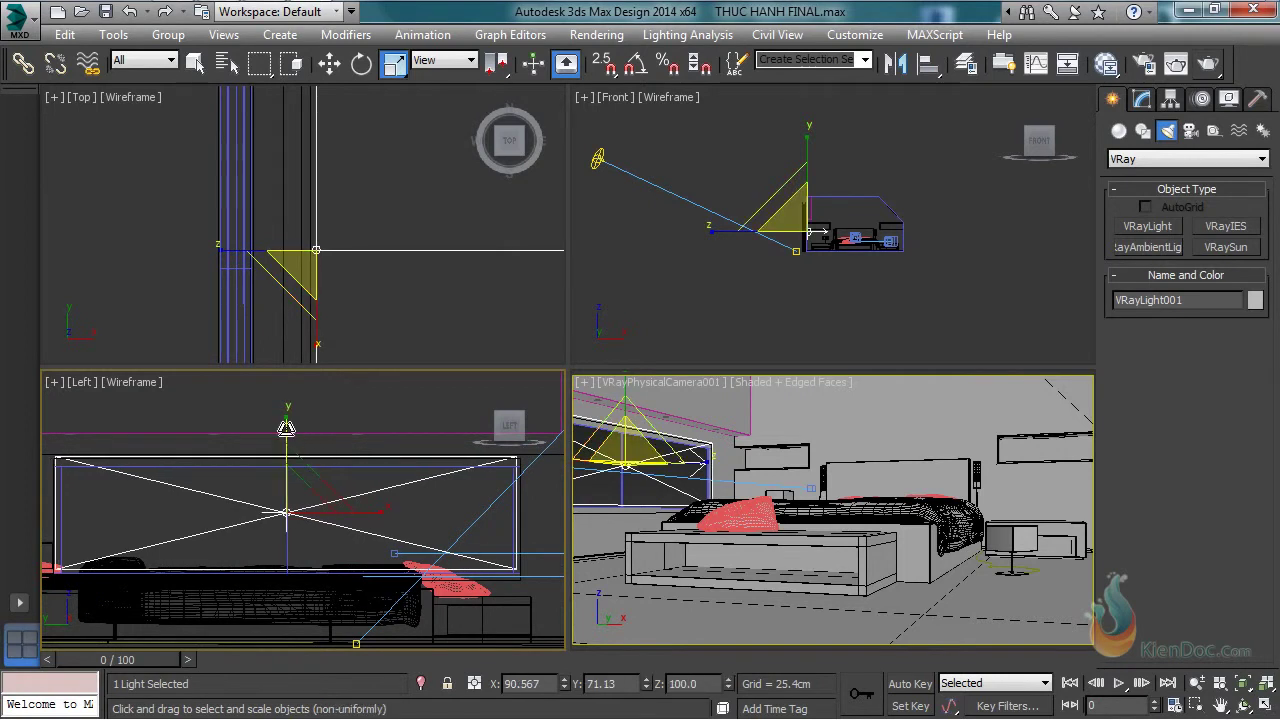
# Step: Lower the plane light slightly in the Left view to centre it on the window, at about Z 83.4 cm
pyautogui.click(329, 63)
pyautogui.moveTo(295, 490); pyautogui.dragTo(309, 480, button='middle')
pyautogui.moveTo(300, 441); pyautogui.dragTo(298, 443)
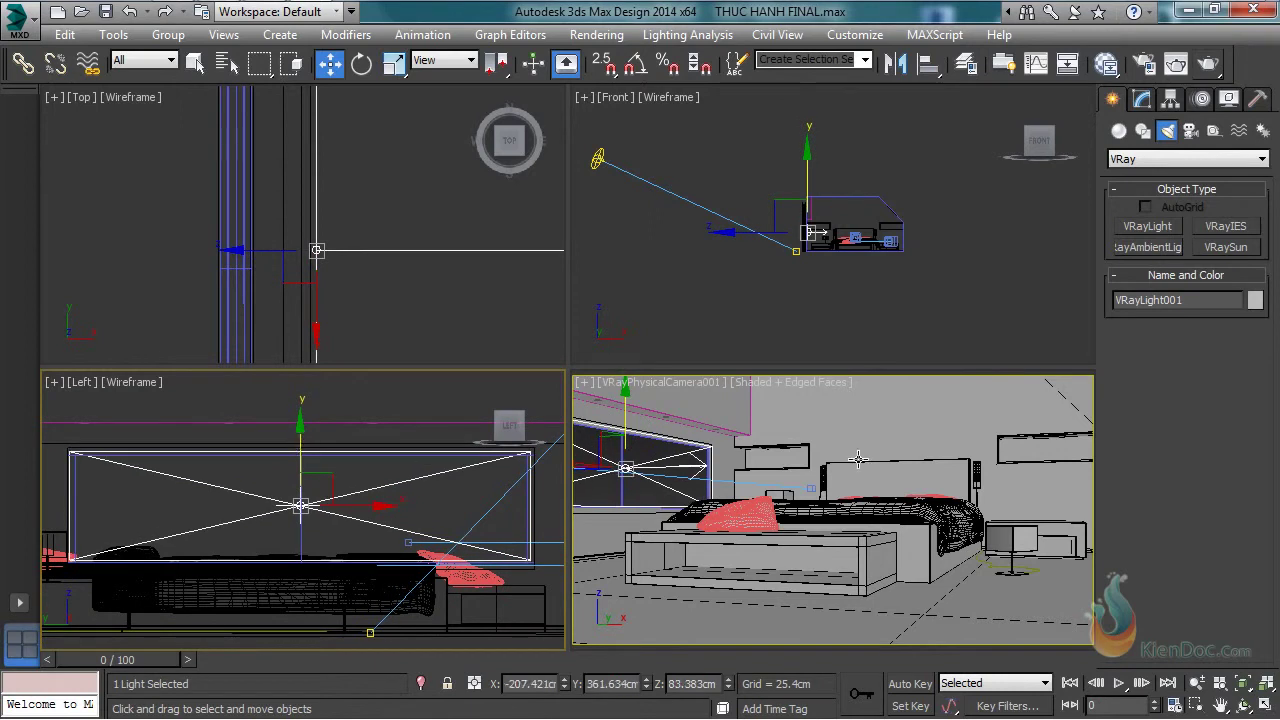
# Step: Review VRayLight001's intensity and option parameters, and test render the VRayPhysicalCamera001 view
pyautogui.click(668, 481)
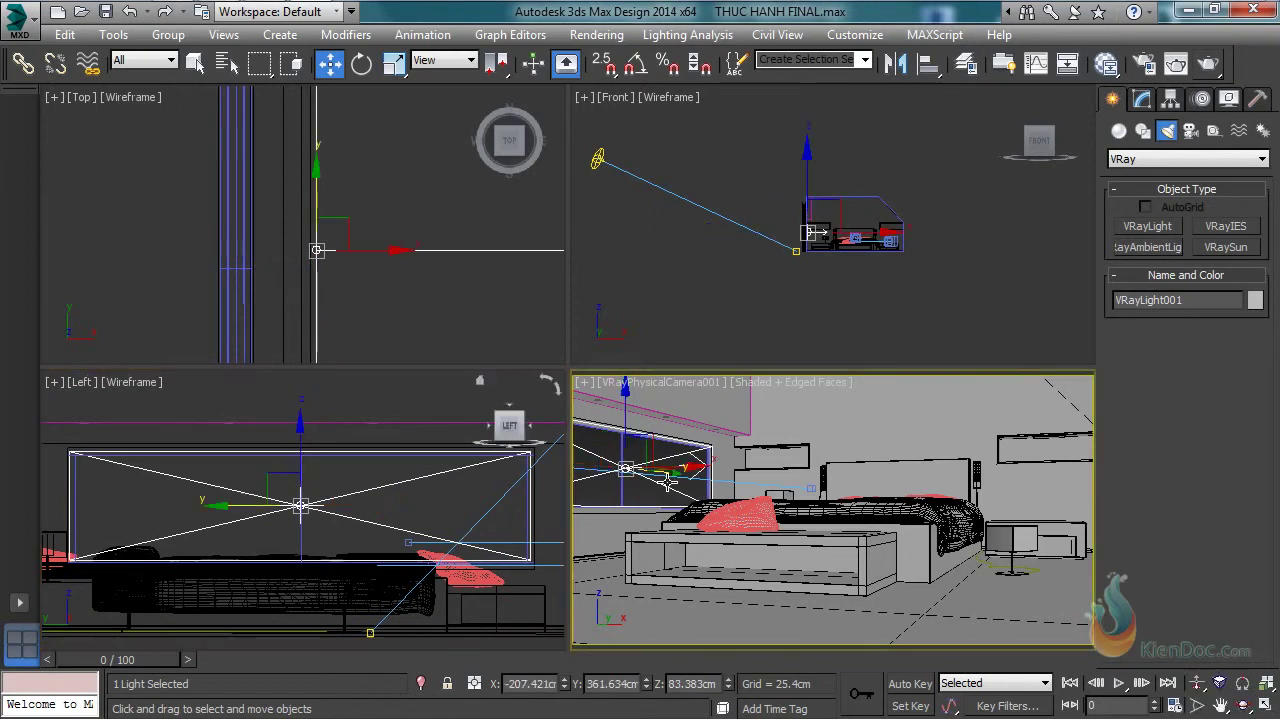
pyautogui.click(1143, 100)
pyautogui.moveTo(1125, 567); pyautogui.dragTo(1125, 379)
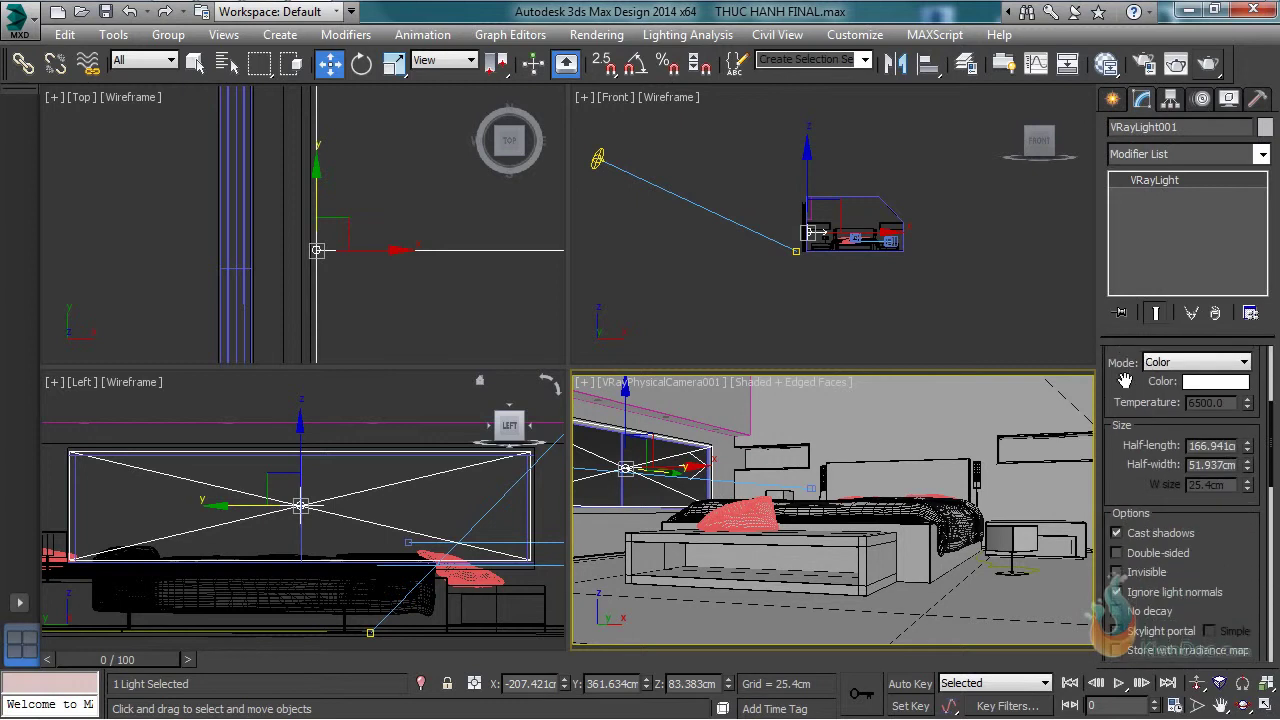
pyautogui.moveTo(1120, 447); pyautogui.dragTo(1168, 550)
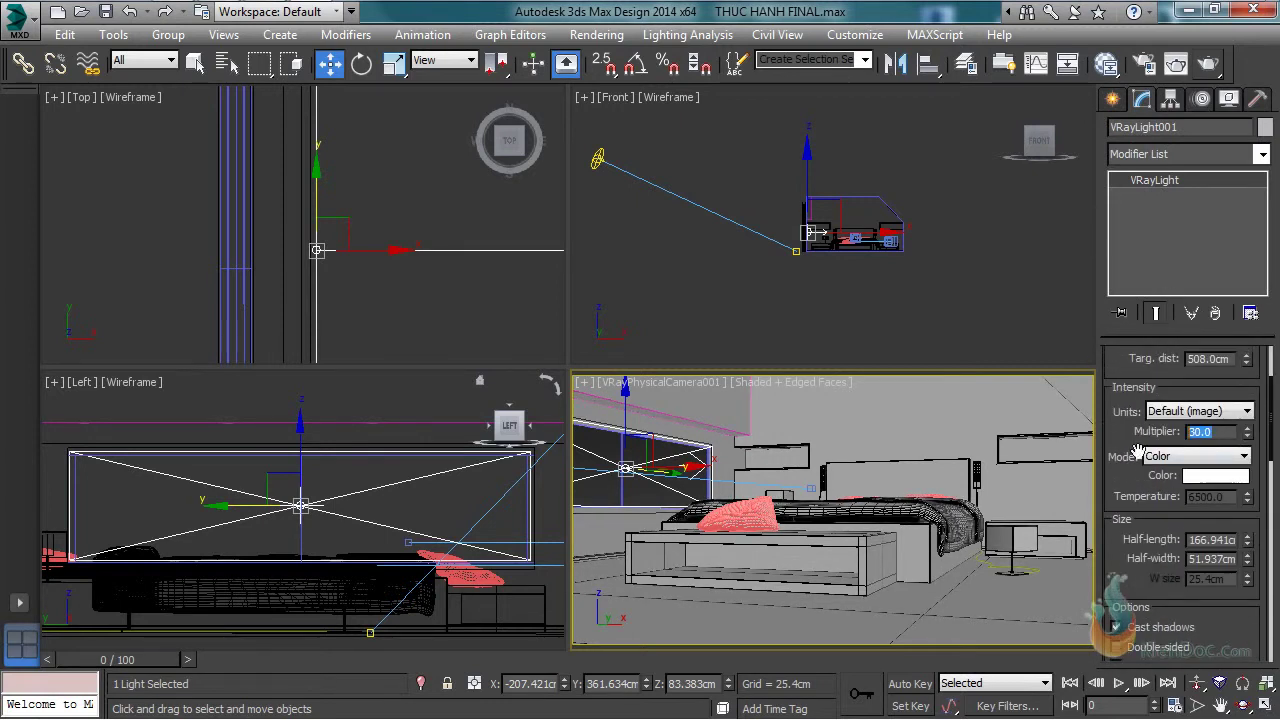
pyautogui.click(1206, 70)
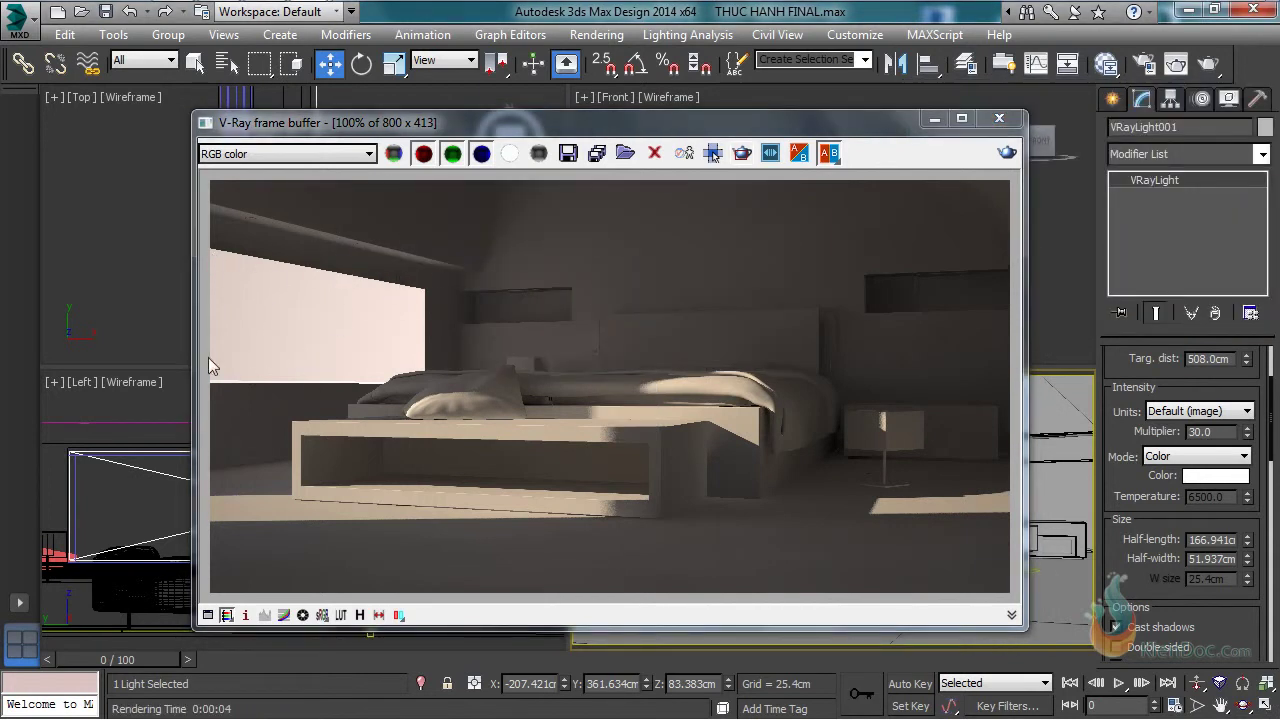
# Step: Turn on the Invisible and Store with irradiance map options for VRayLight001
pyautogui.moveTo(1150, 560); pyautogui.dragTo(1143, 446)
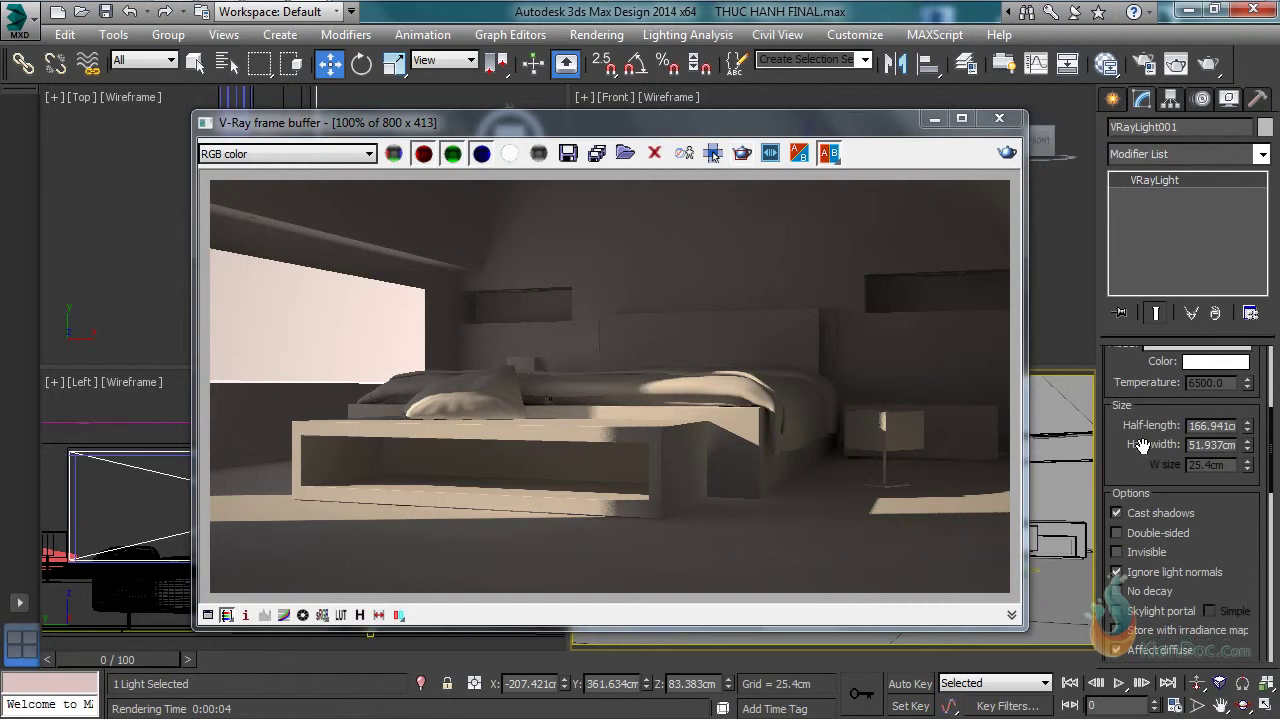
pyautogui.moveTo(1198, 526); pyautogui.dragTo(1194, 420)
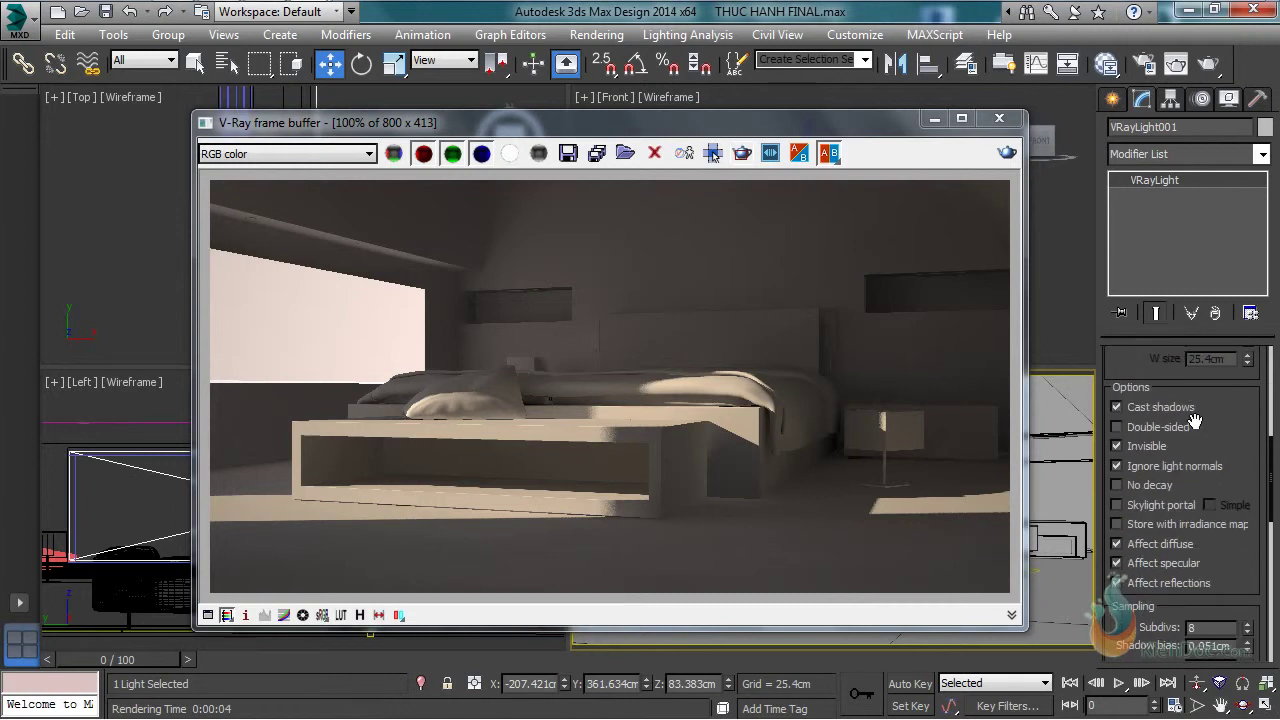
pyautogui.click(1116, 524)
# Step: Mark a render region around the window in the frame buffer and re-render only that area
pyautogui.click(742, 152)
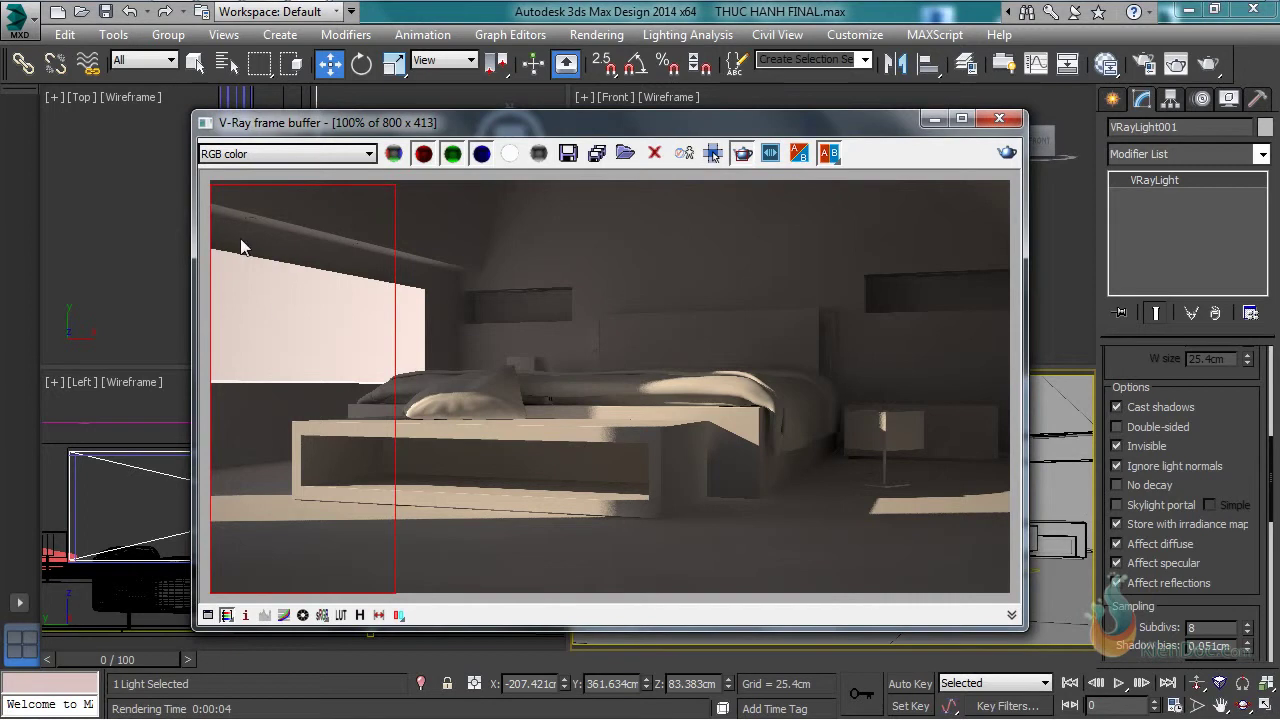
pyautogui.moveTo(453, 261); pyautogui.dragTo(205, 401)
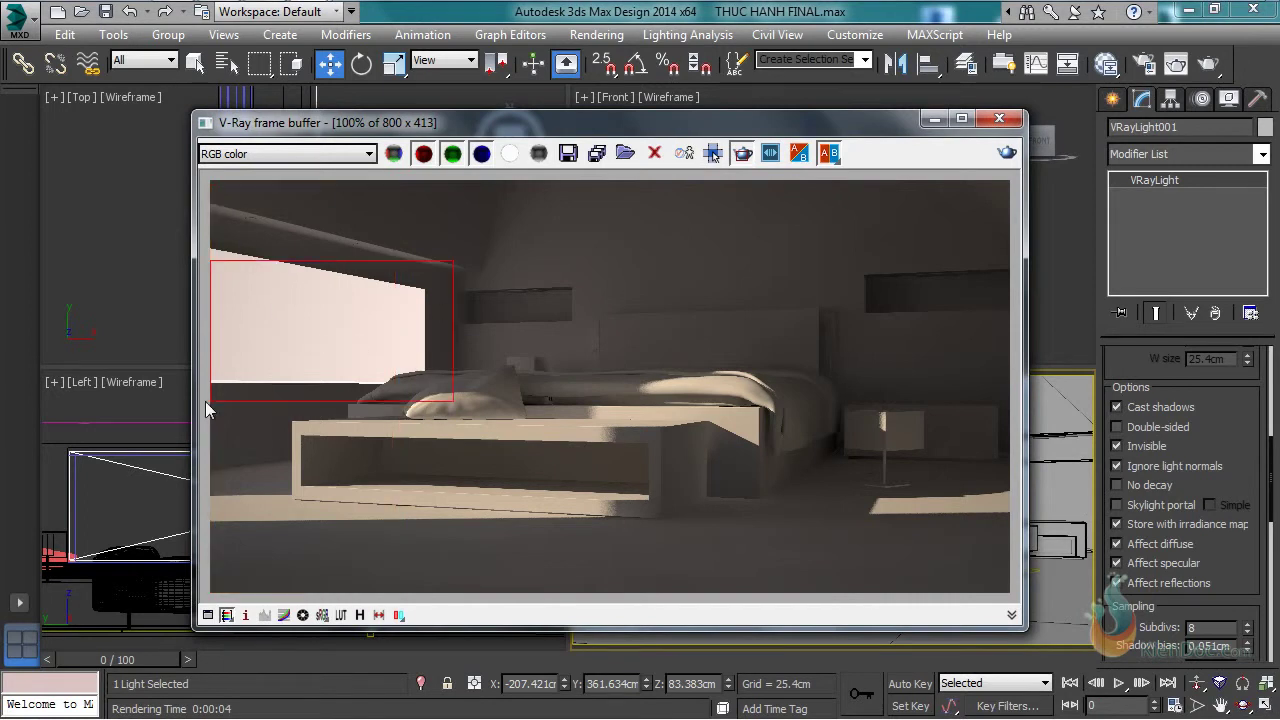
pyautogui.press('F9')
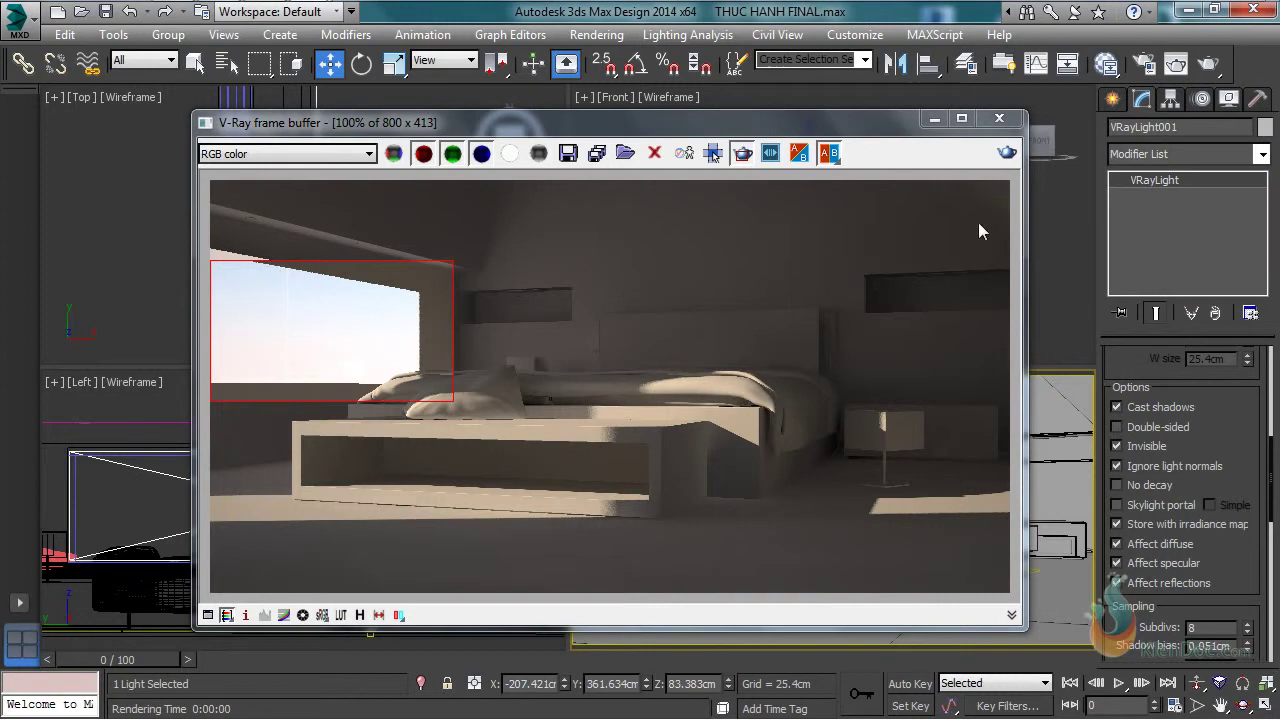
# Step: Turn off the region render, set VRayLight001's intensity multiplier to 60 and re-render the full camera view
pyautogui.click(742, 153)
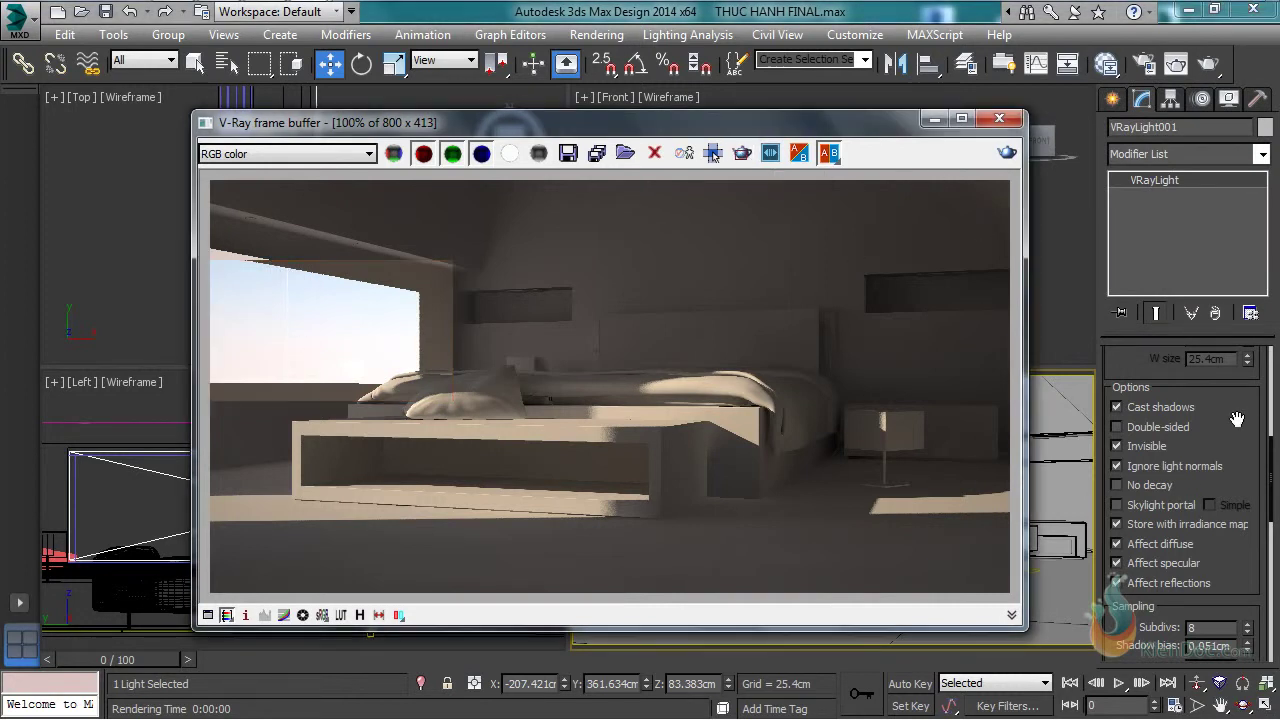
pyautogui.scroll(5, 1230, 440)
pyautogui.doubleClick(1208, 468)
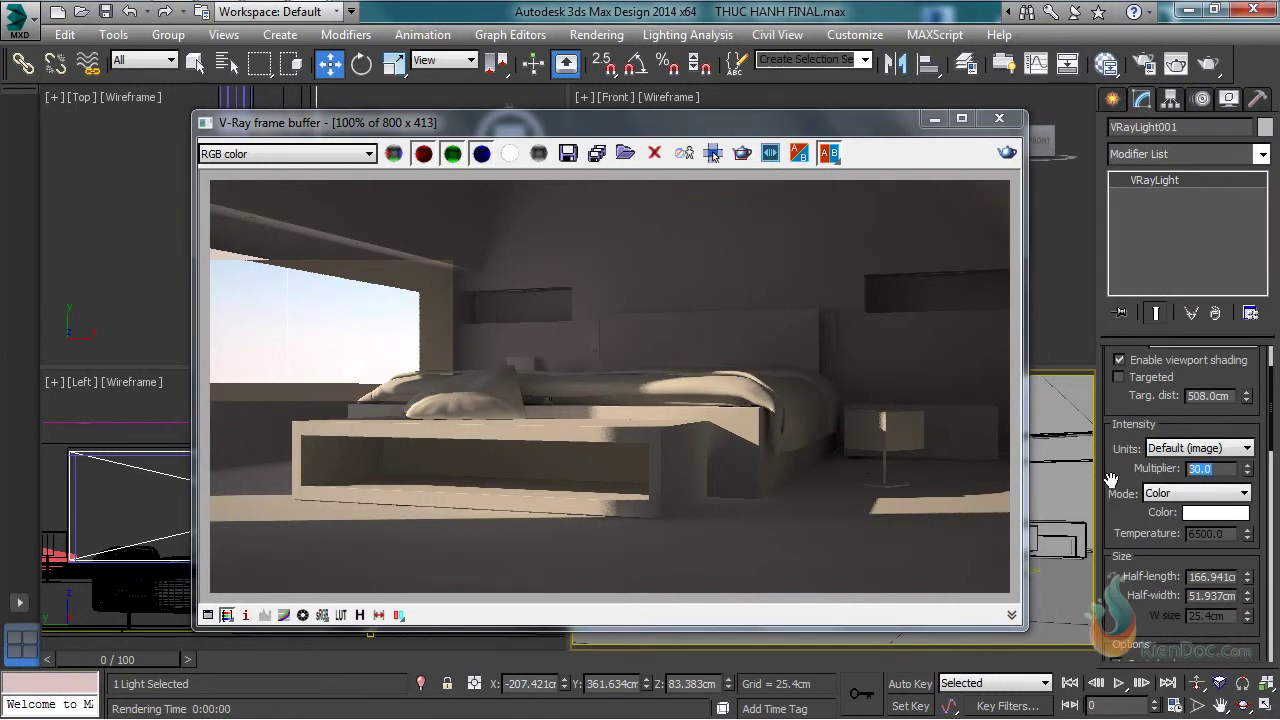
pyautogui.write('60')
pyautogui.click(1006, 153)
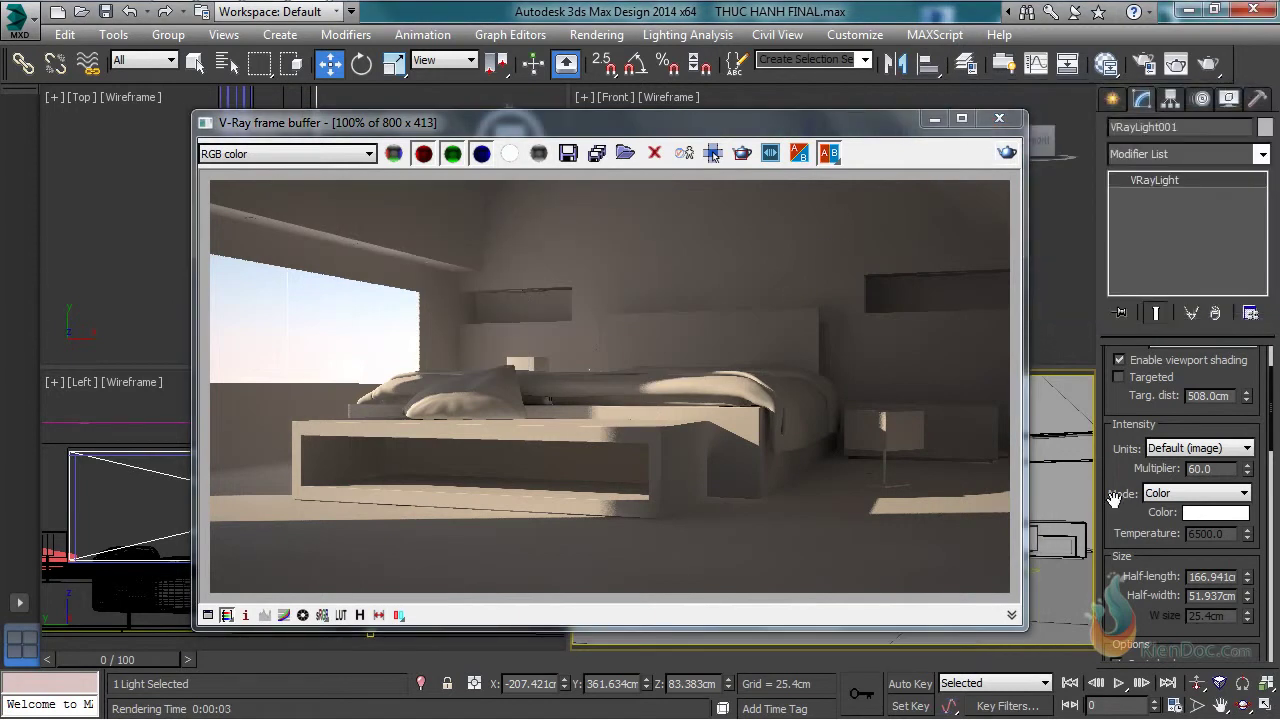
# Step: Raise VRayLight001's intensity multiplier to 100 and re-render the camera view
pyautogui.moveTo(866, 118); pyautogui.dragTo(855, 94)
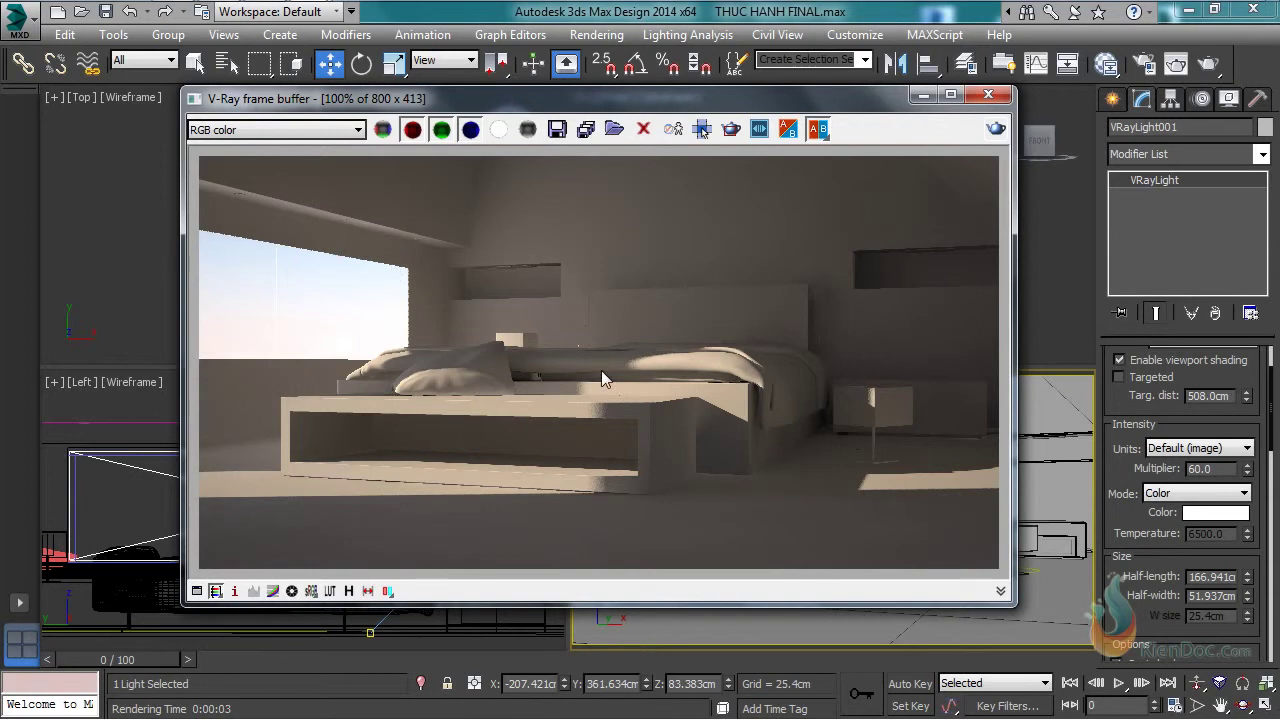
pyautogui.doubleClick(1198, 469)
pyautogui.write('50')
pyautogui.press('Return')
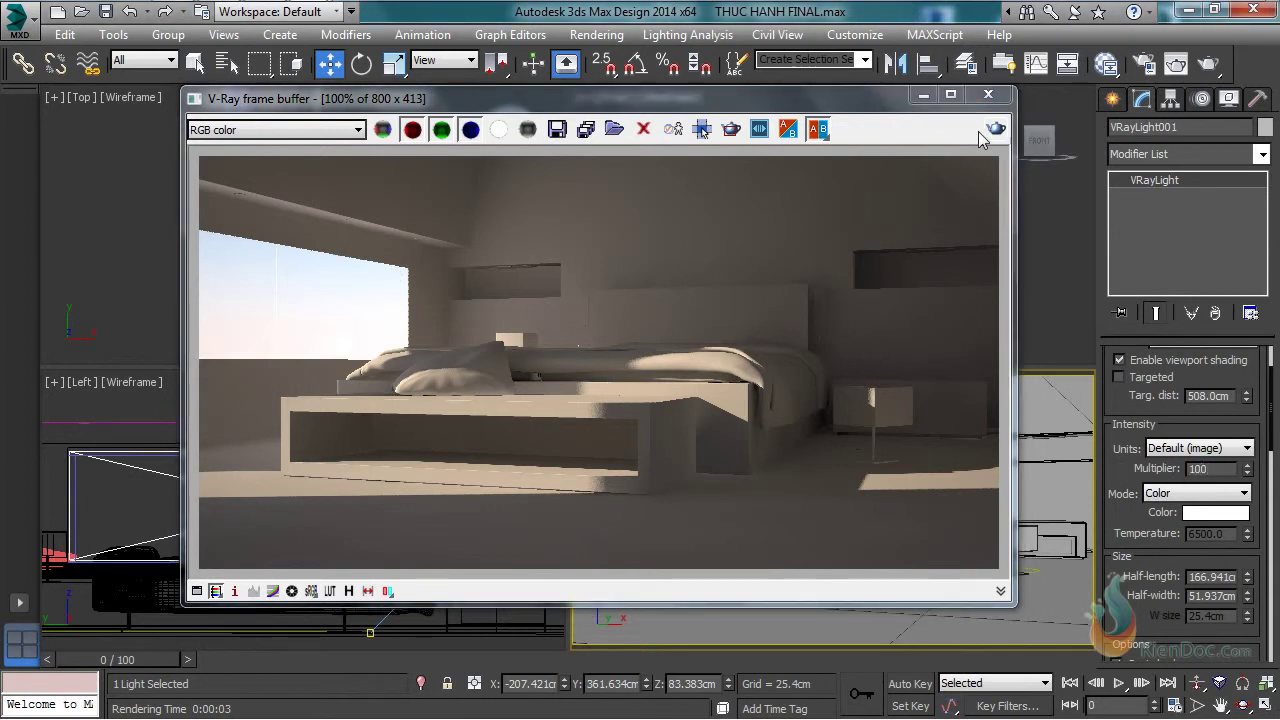
pyautogui.click(996, 130)
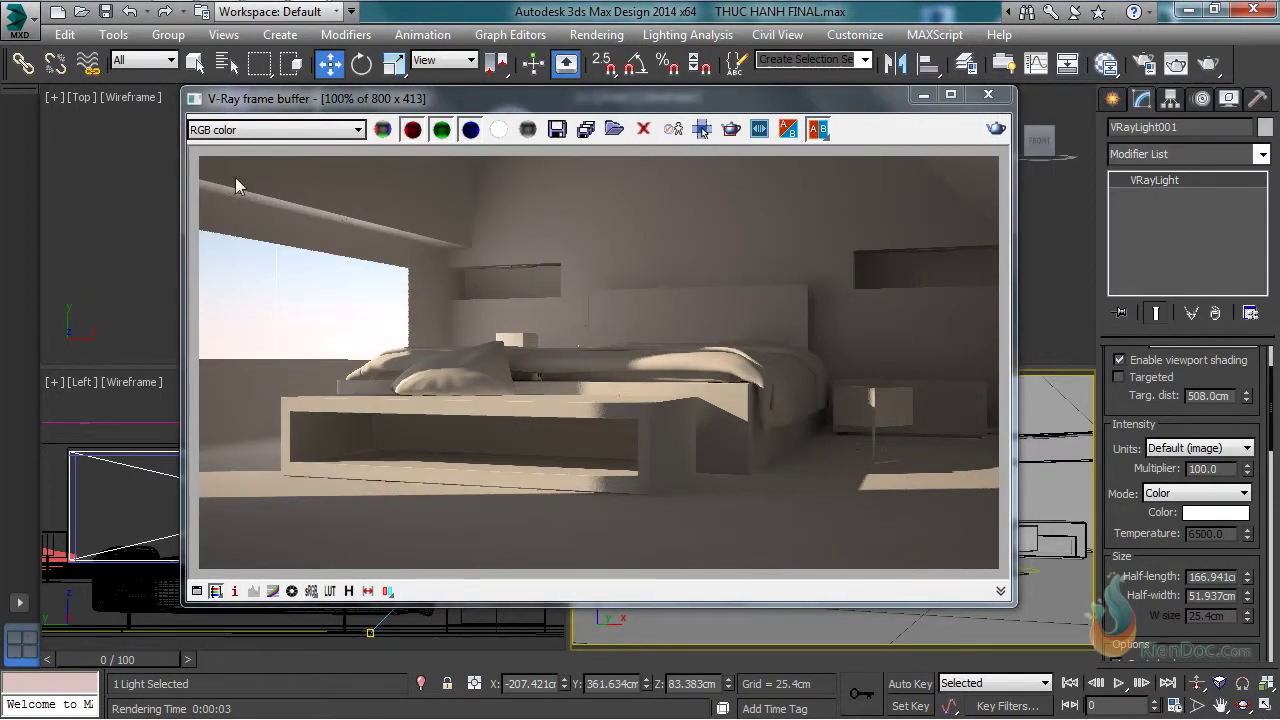
# Step: Select VRaySun001 from the scene's object list, set its intensity multiplier to 1.5 and re-render
pyautogui.click(227, 63)
pyautogui.doubleClick(253, 319)
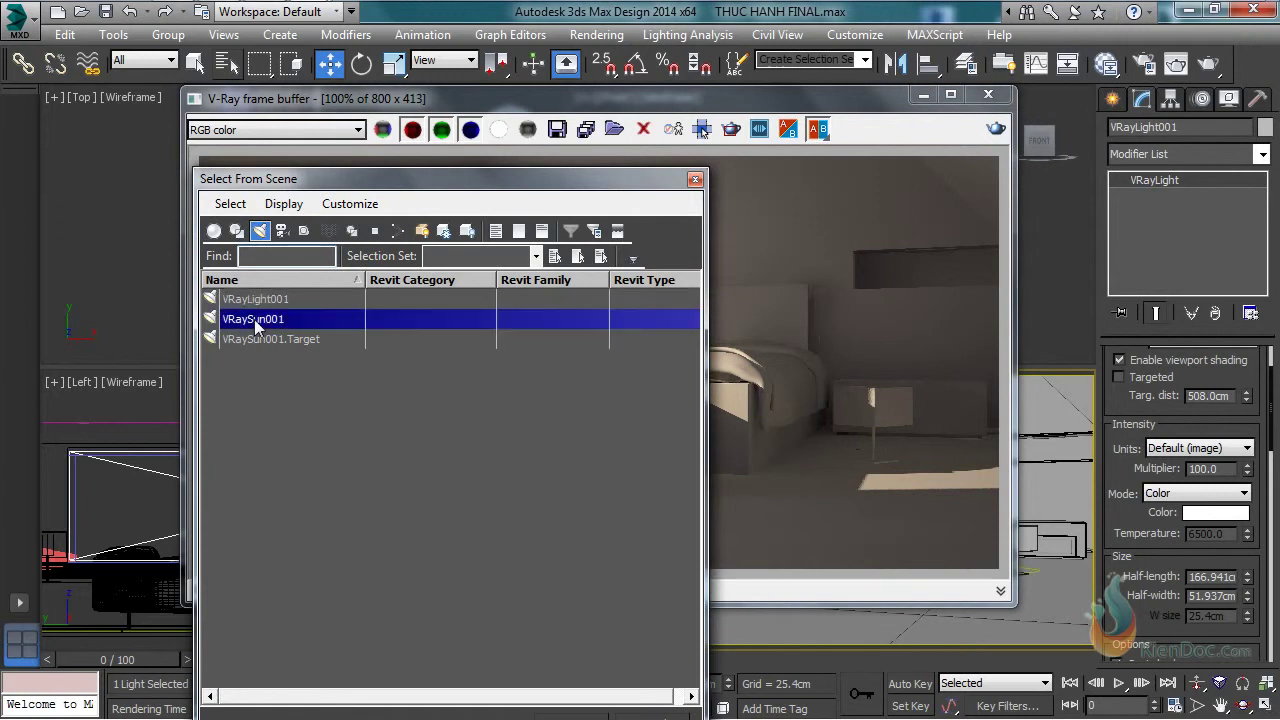
pyautogui.doubleClick(1214, 521)
pyautogui.write('1.5')
pyautogui.click(996, 128)
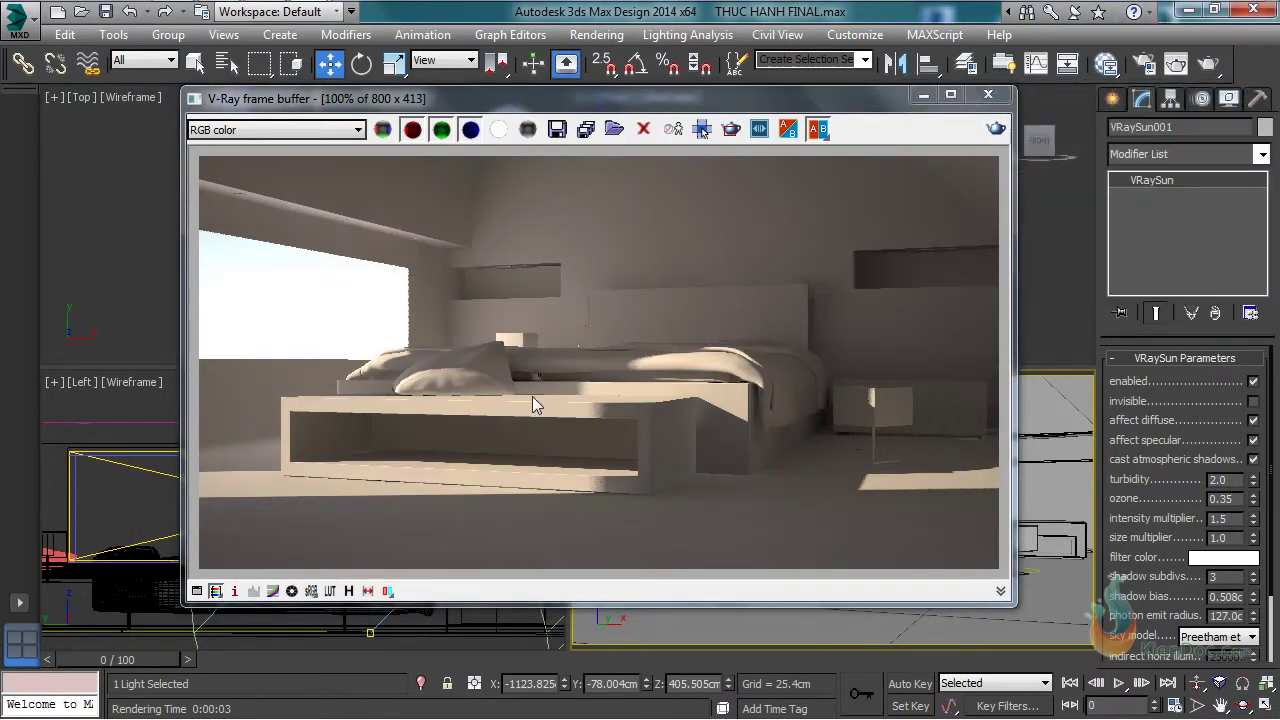
# Step: Lower VRaySun001's intensity multiplier to 1.3 and render the camera view again
pyautogui.doubleClick(1237, 519)
pyautogui.write('1')
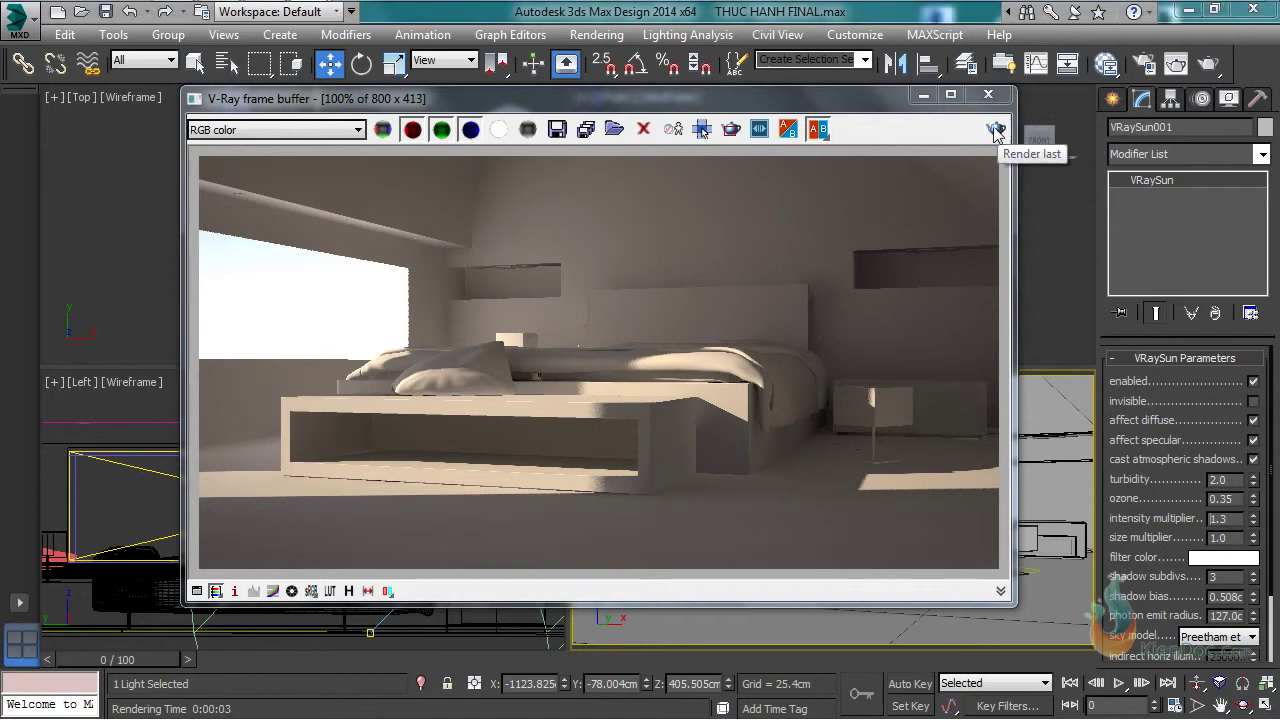
pyautogui.click(997, 134)
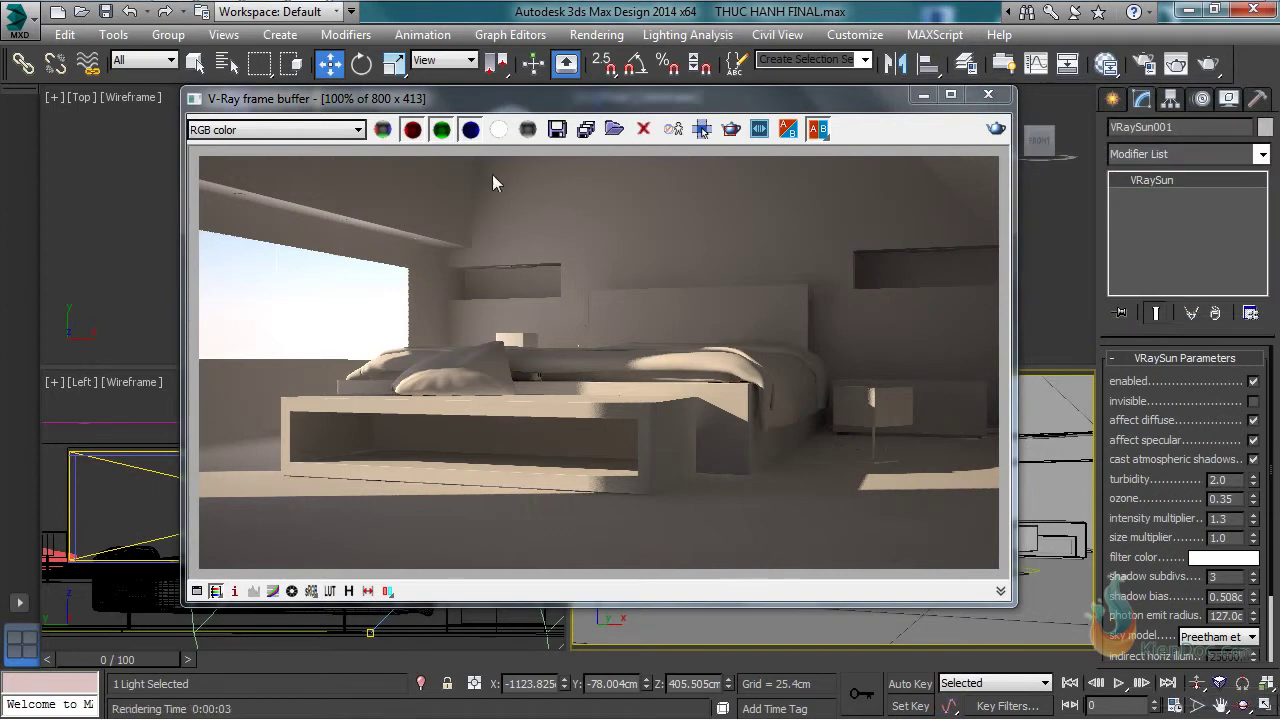
# Step: Examine the rendered bench and floor up close in the frame buffer, and close it
pyautogui.scroll(3, 466, 507)
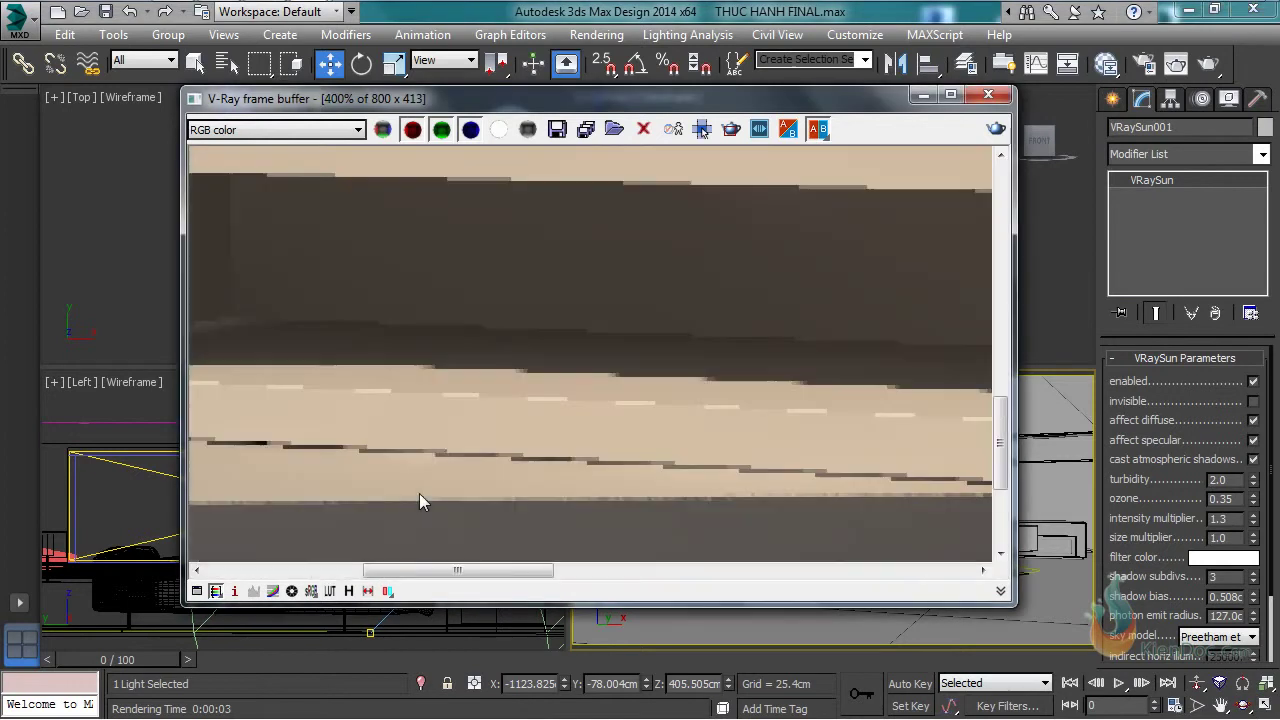
pyautogui.scroll(-1, 405, 362)
pyautogui.scroll(-1, 574, 401)
pyautogui.scroll(-1, 574, 401)
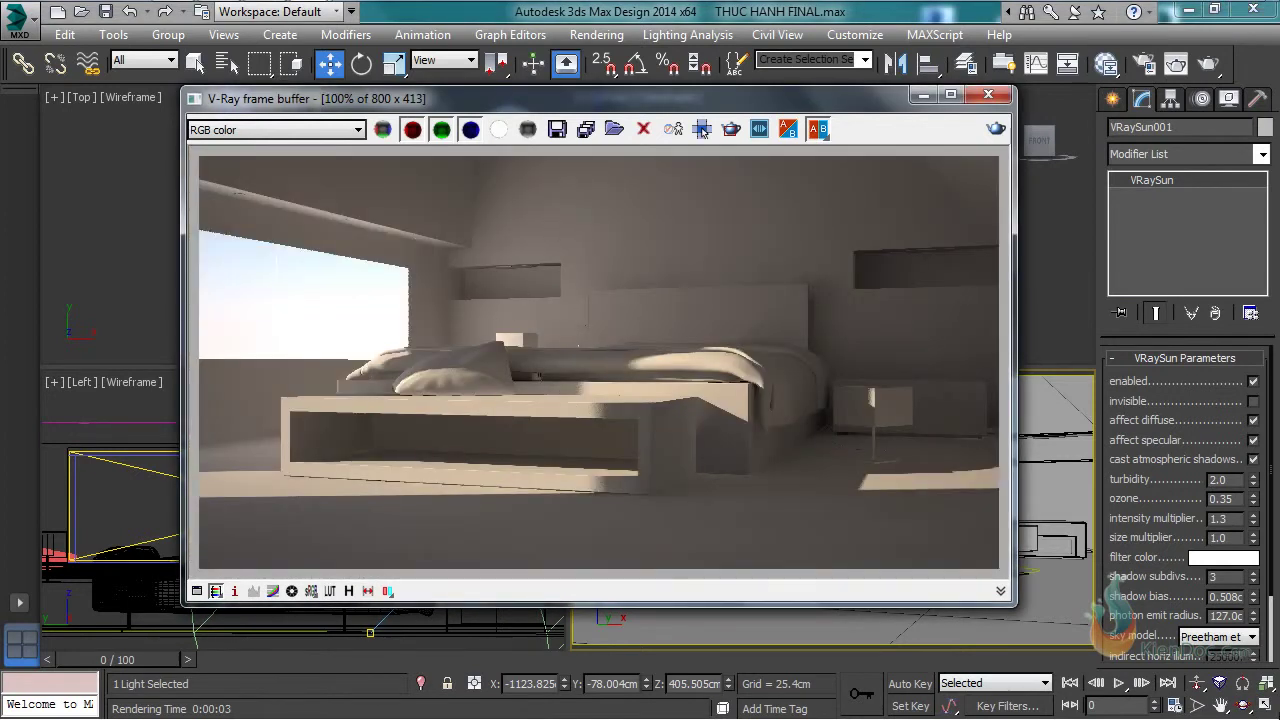
pyautogui.click(990, 95)
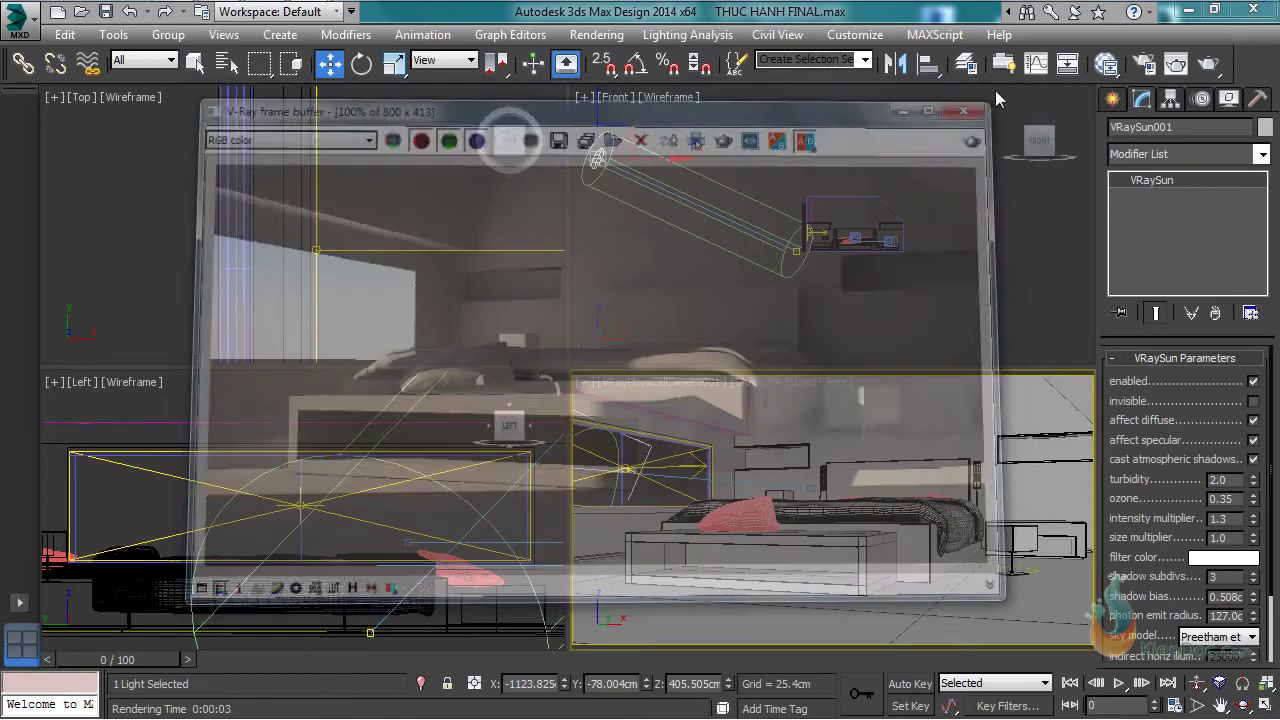